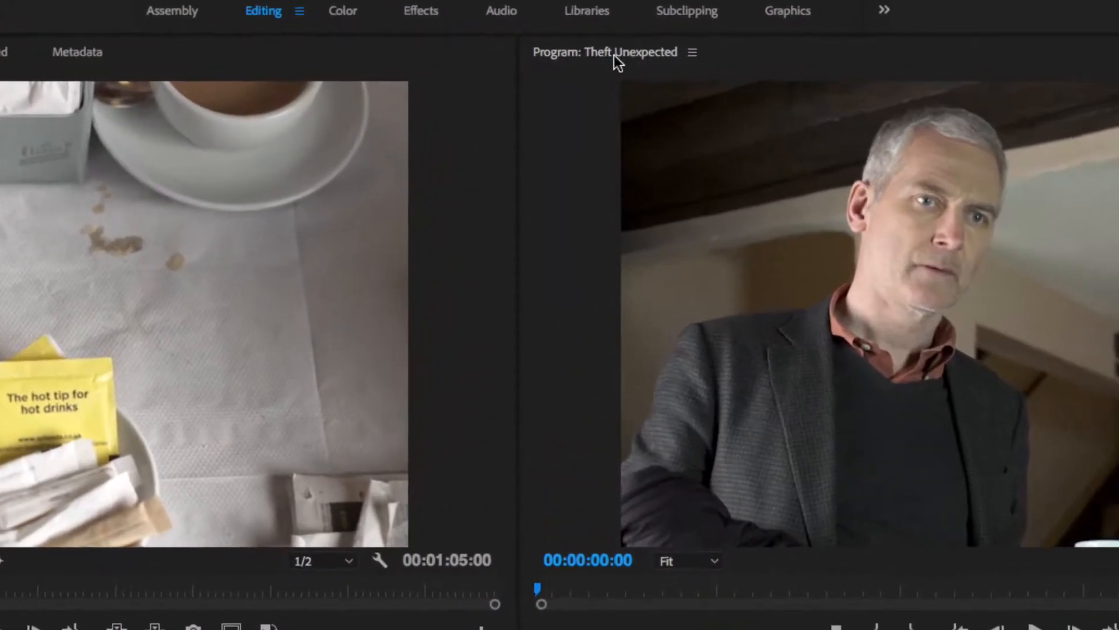
Mark an In point at about 00:00:05:02 and an Out point at about 00:00:11:11 in the Theft Unexpected sequence.
click(600, 106)
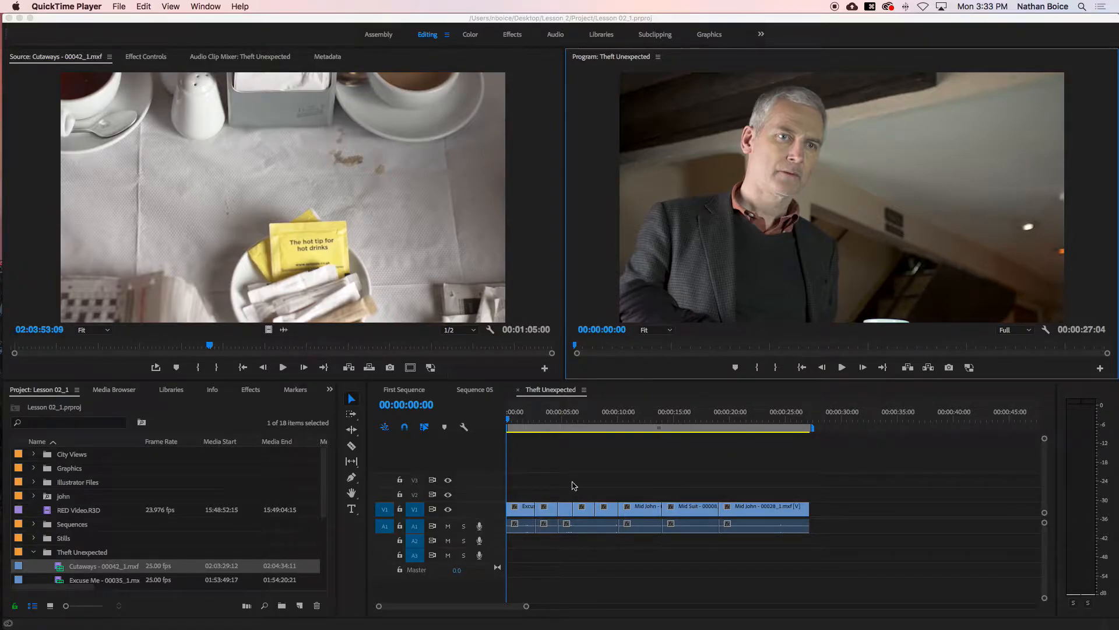
click(677, 380)
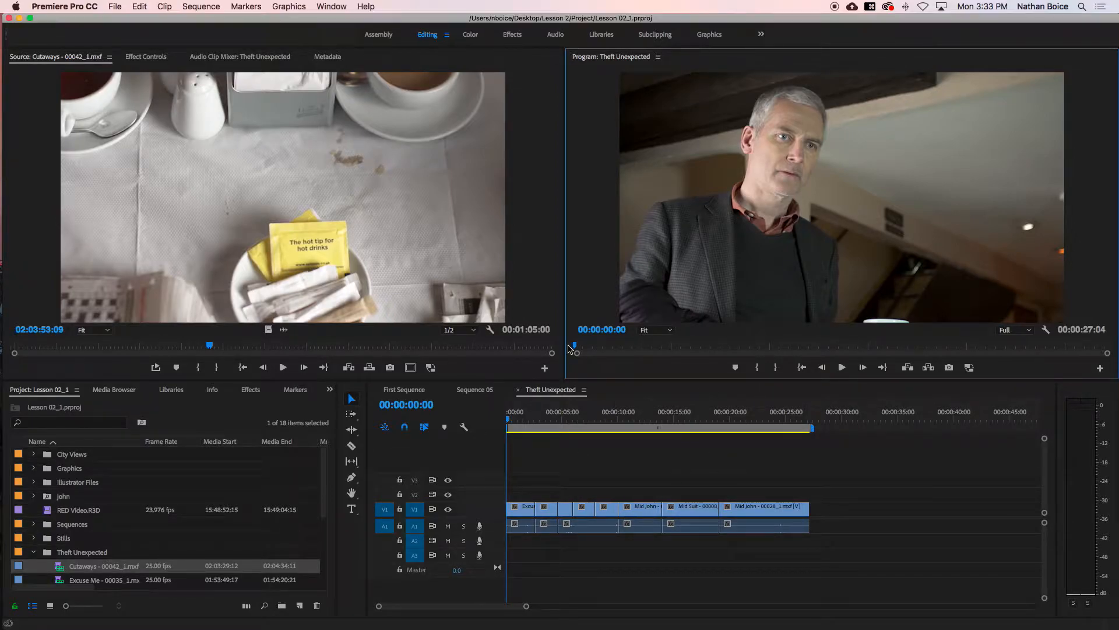
drag(576, 349, 673, 349)
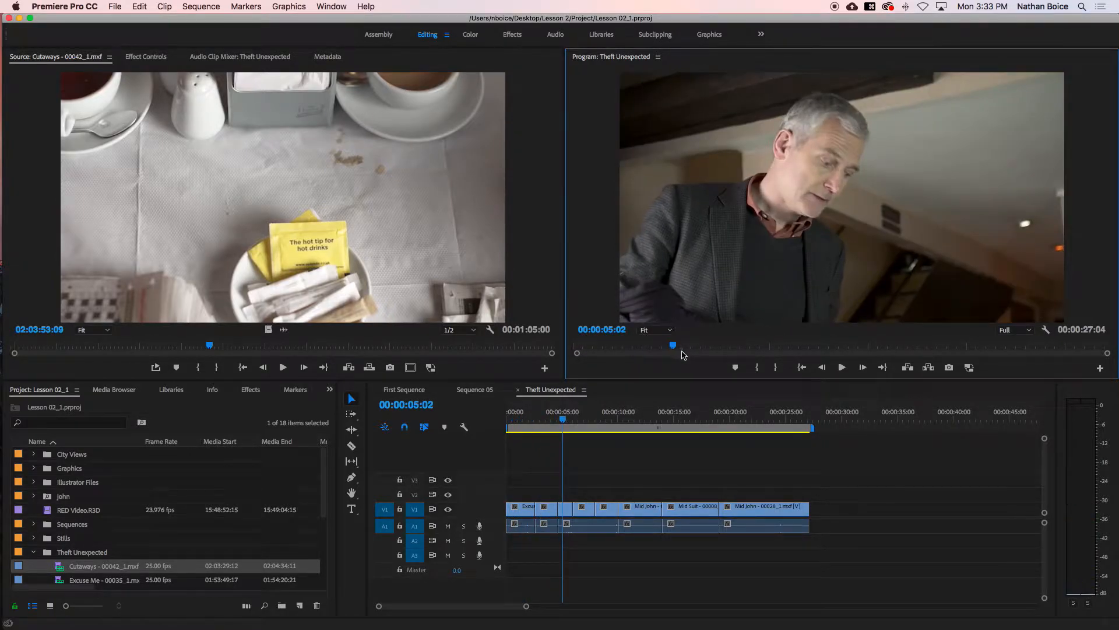
click(756, 367)
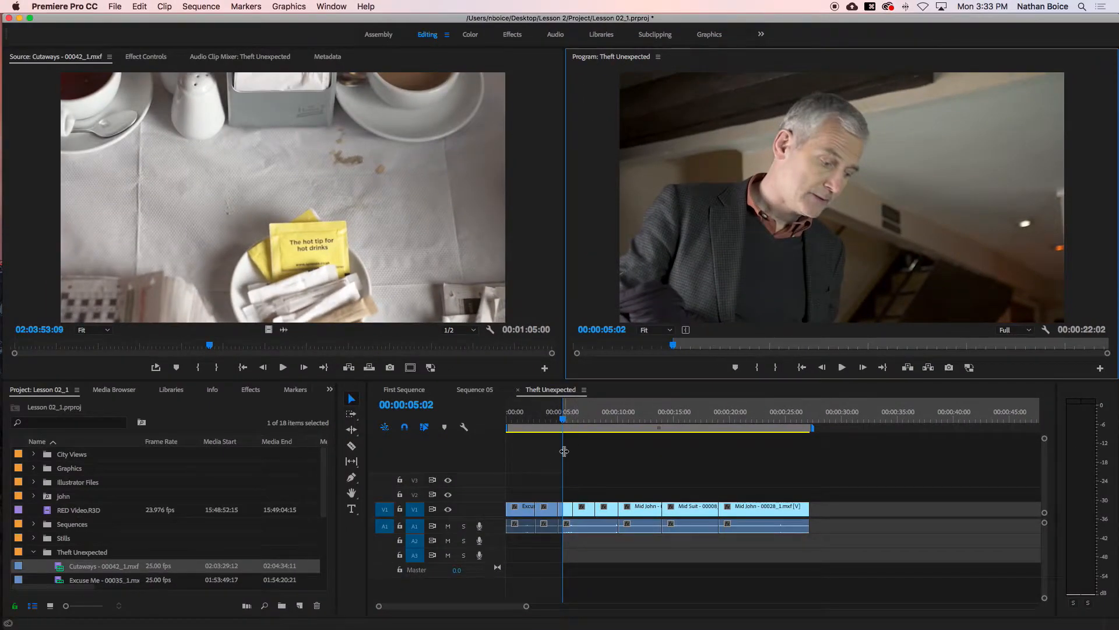
drag(673, 345, 798, 344)
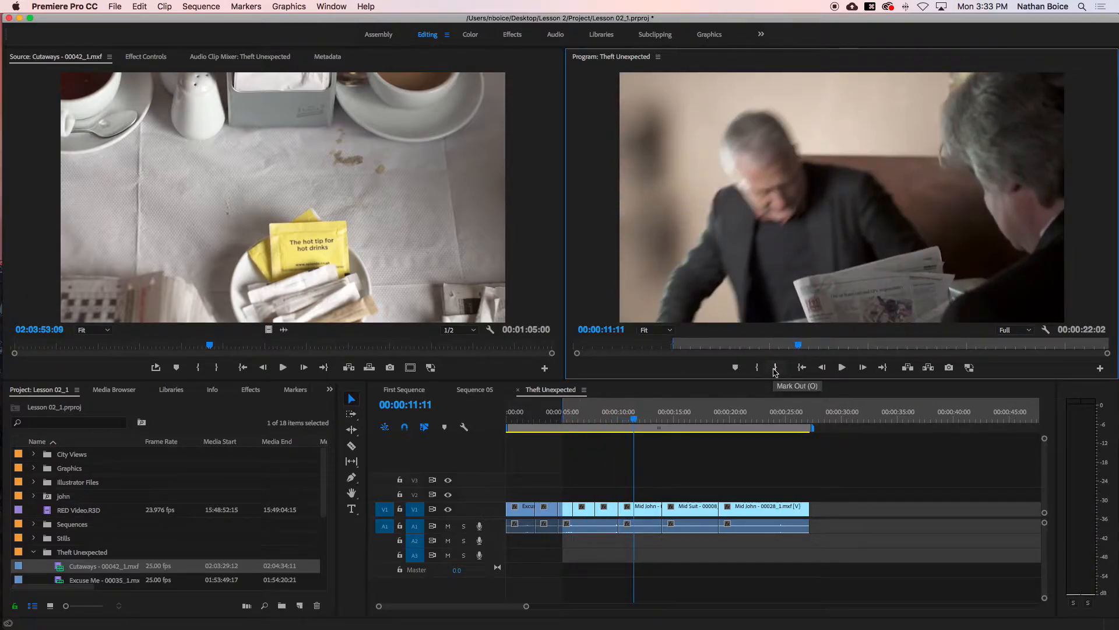
key(o)
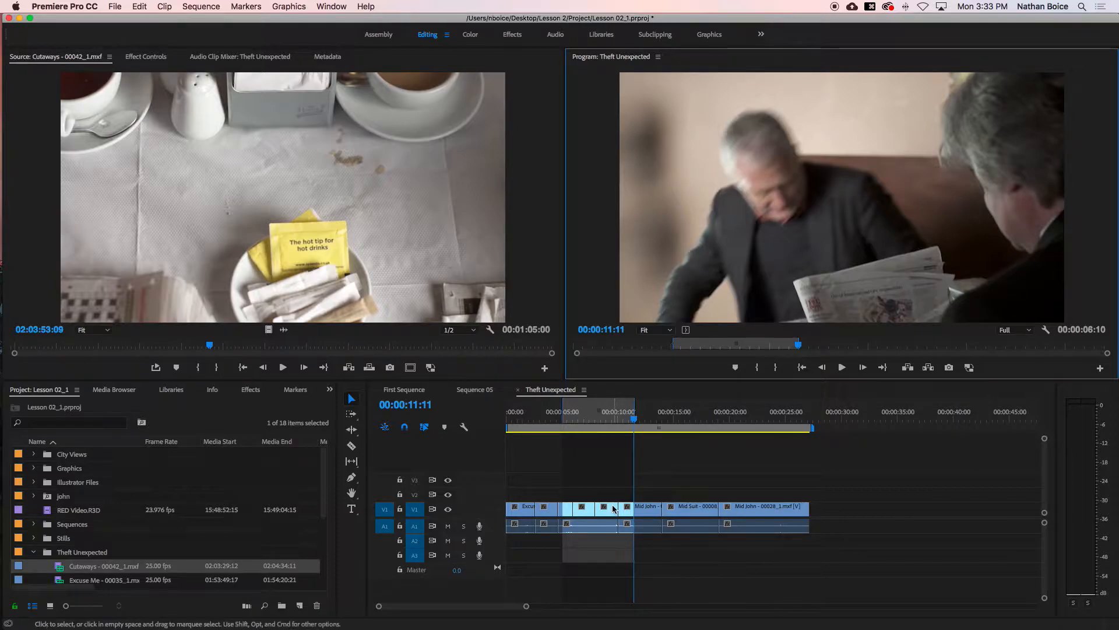
Undo the In and Out marks on the Theft Unexpected sequence.
key(super+z)
key(super+z)
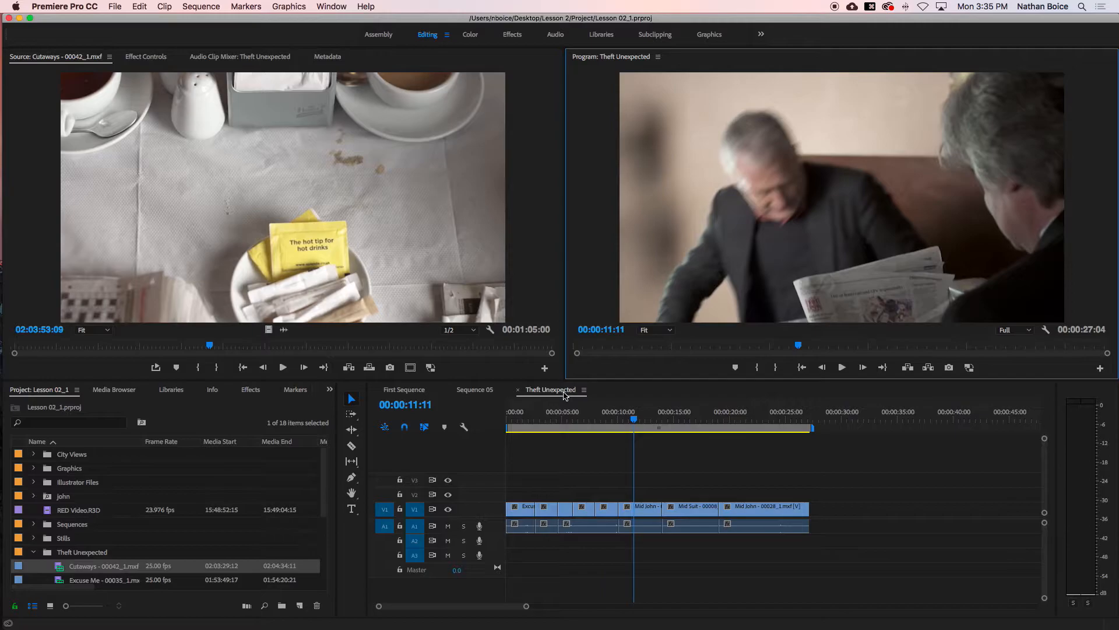
Scrub the timeline playhead to the end of the sequence and back into the last clip at about 00:00:22:06.
drag(767, 414, 808, 417)
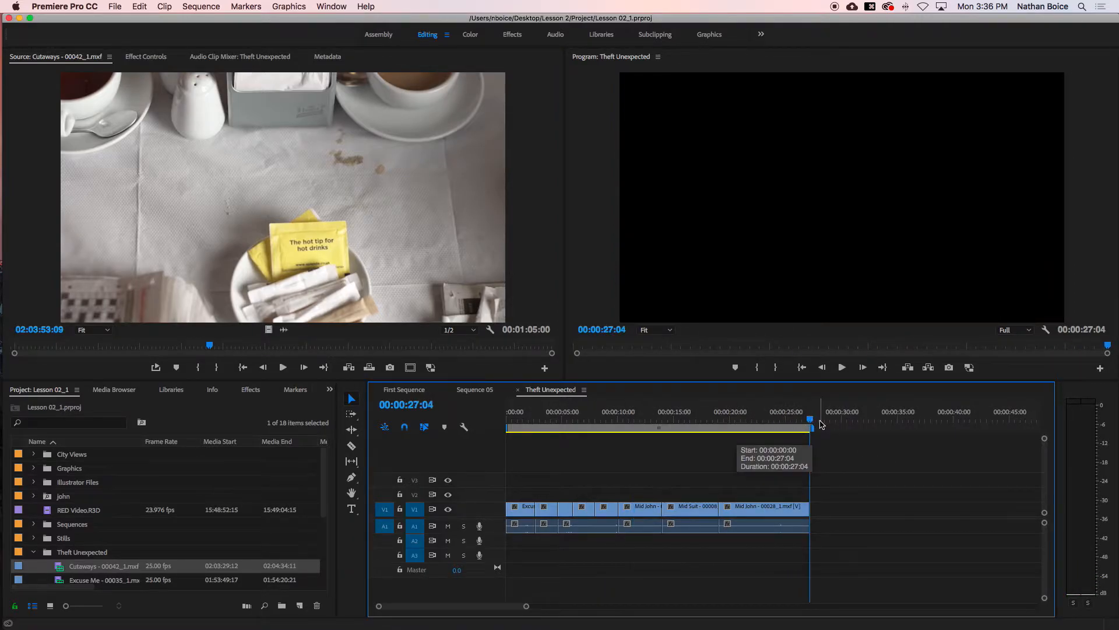
drag(809, 420, 754, 458)
click(404, 427)
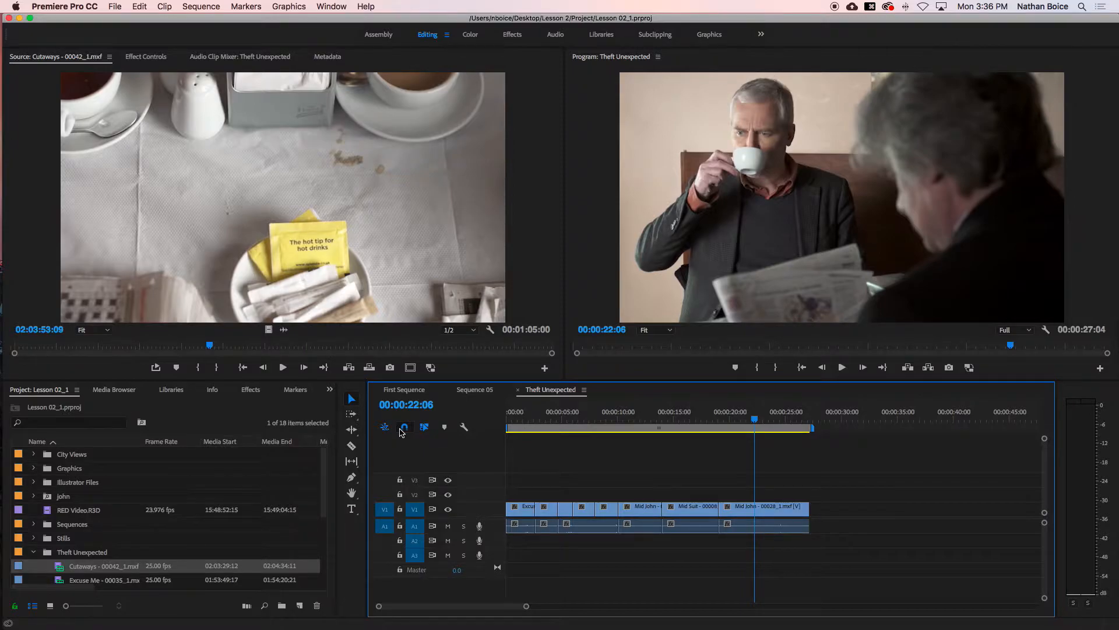
Step the playhead backward from edit to edit to the end of the sequence's first clip.
key(Up)
key(Up)
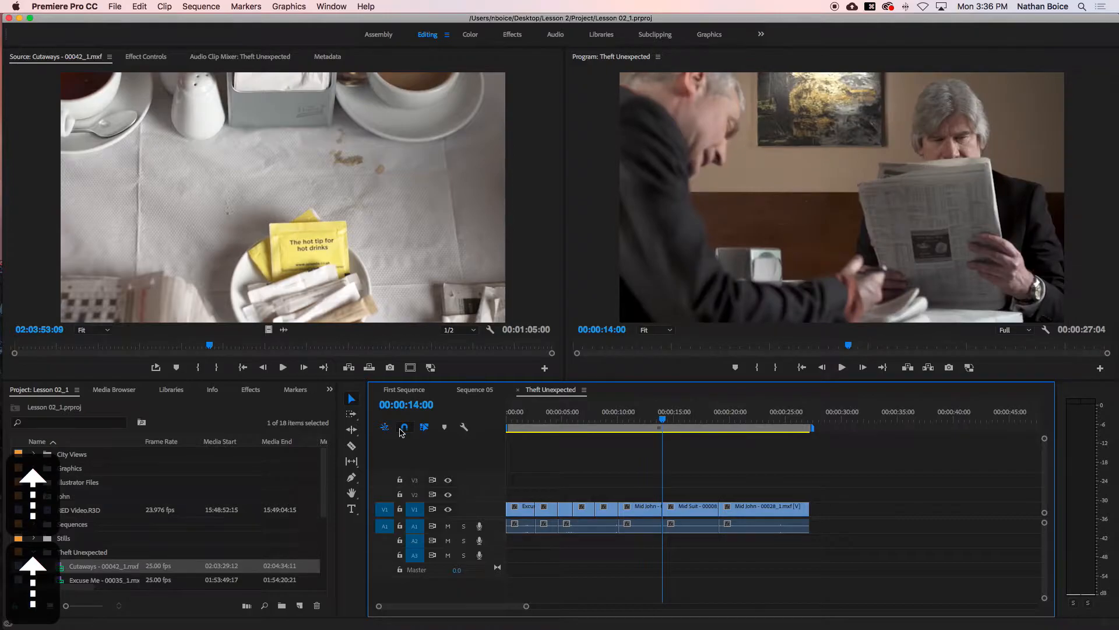
key(Up)
key(Up)
key(Up)
key(Up)
key(Up)
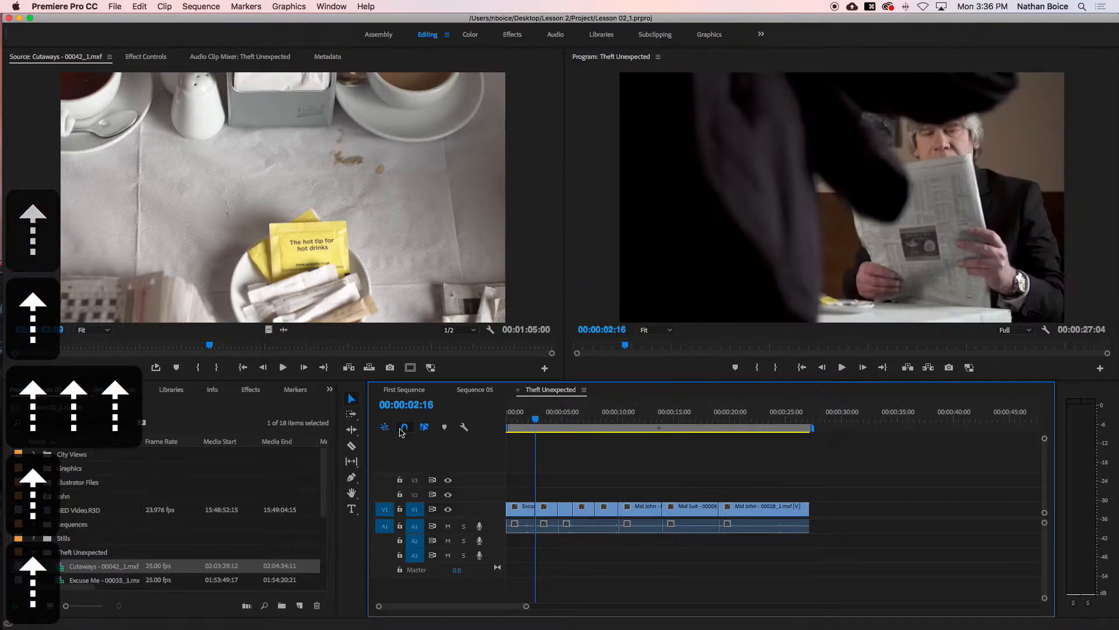
Step the playhead forward through each edit point to the end of the sequence.
key(Down)
key(Down)
key(Down)
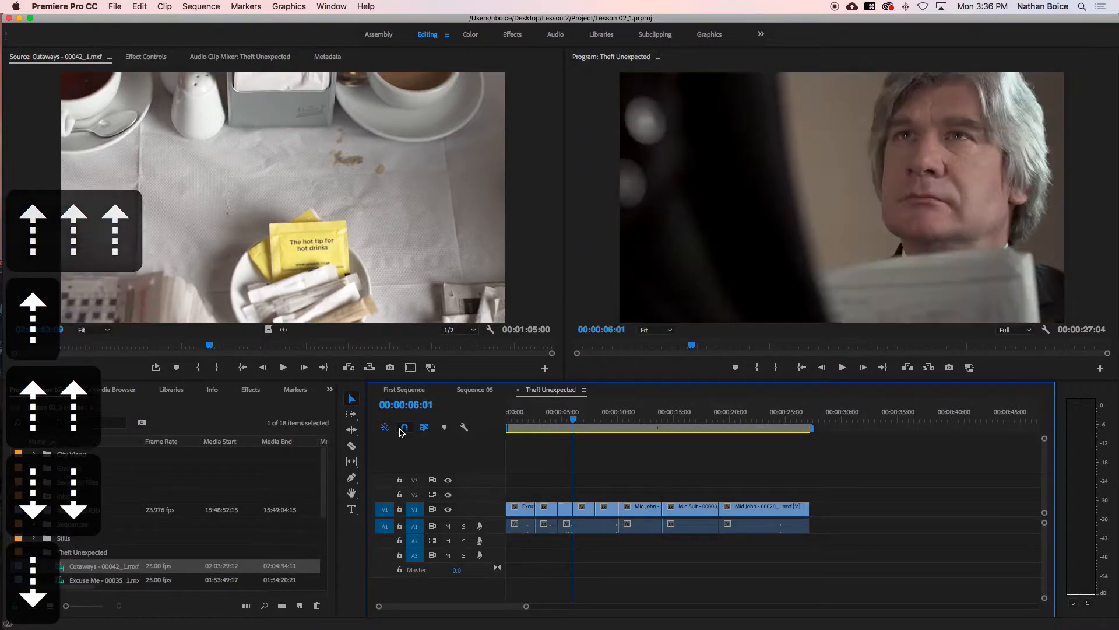
key(Down)
key(Down)
key(Down)
key(Down)
key(Down)
key(Down)
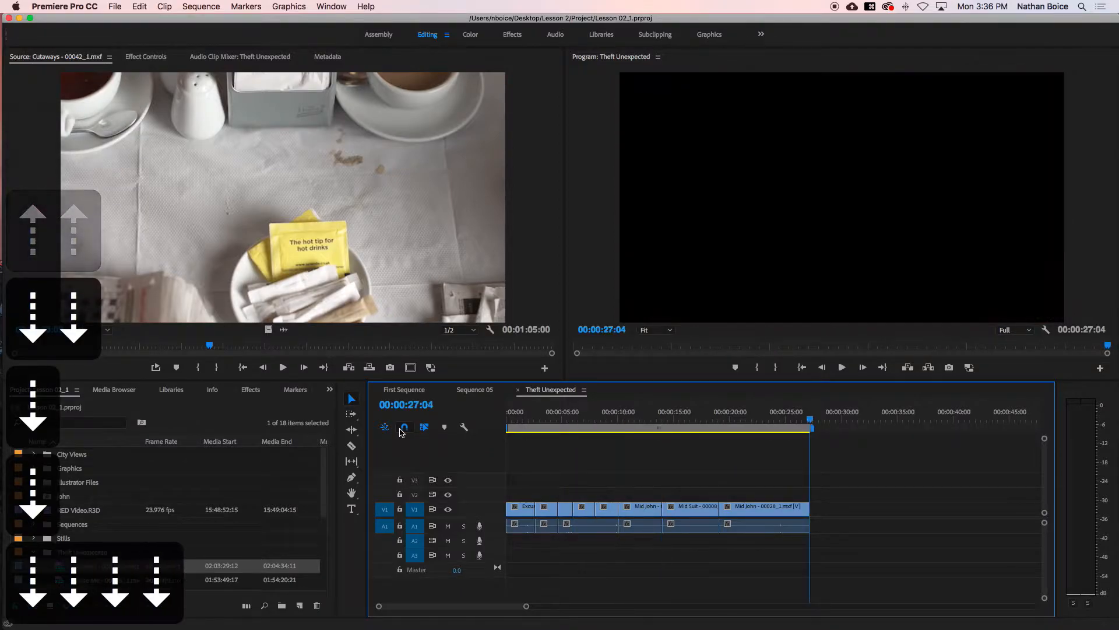
Step the playhead back through every edit point to the beginning of the sequence.
key(Up)
key(Up)
key(Up)
key(Up)
key(Up)
key(Up)
key(Up)
key(Up)
key(Up)
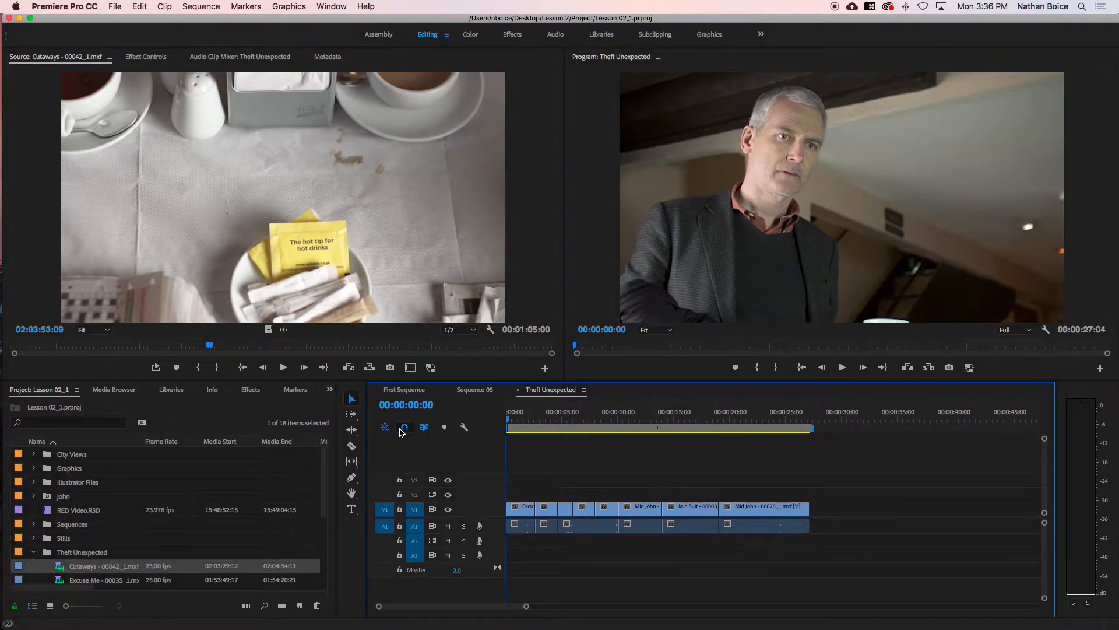
Jump the playhead between the sequence's start and end, leaving it at the end of the last clip.
key(Home)
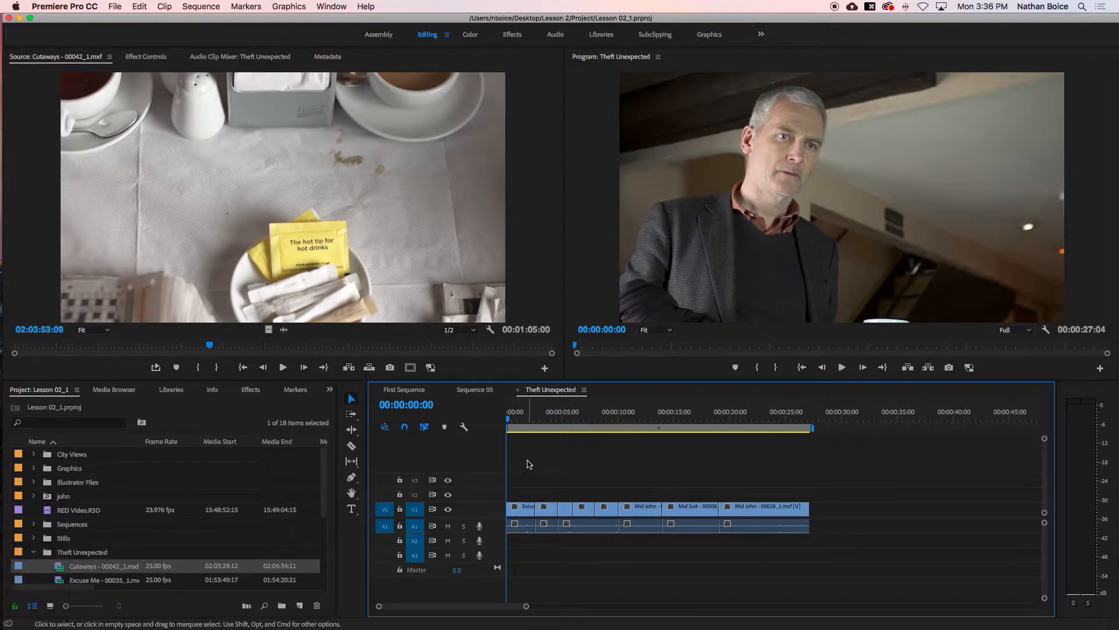
key(End)
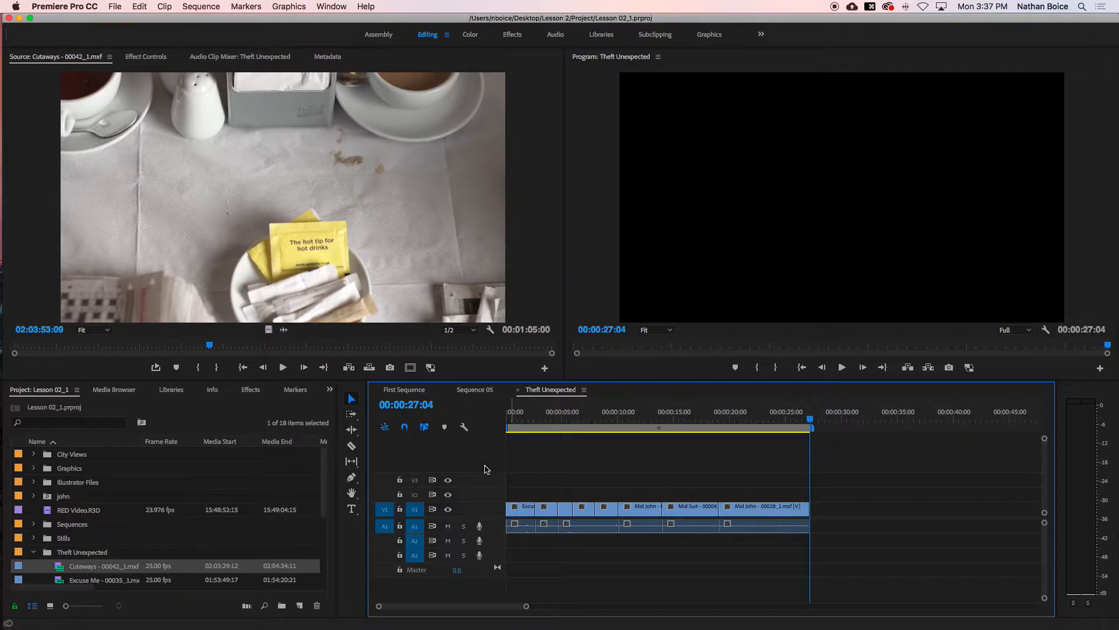
key(Home)
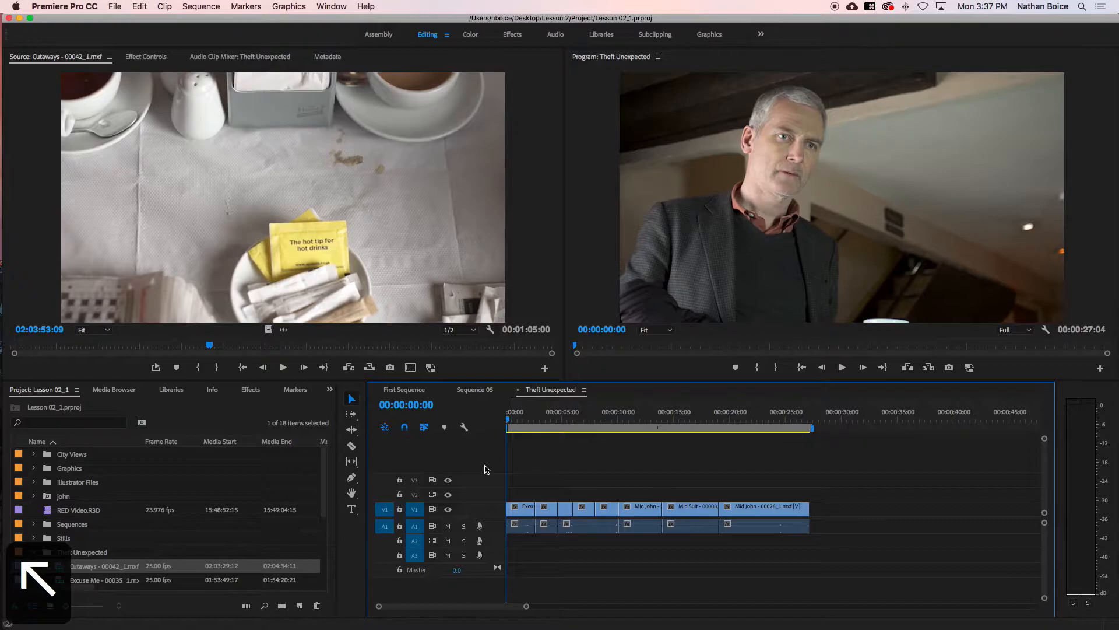
key(End)
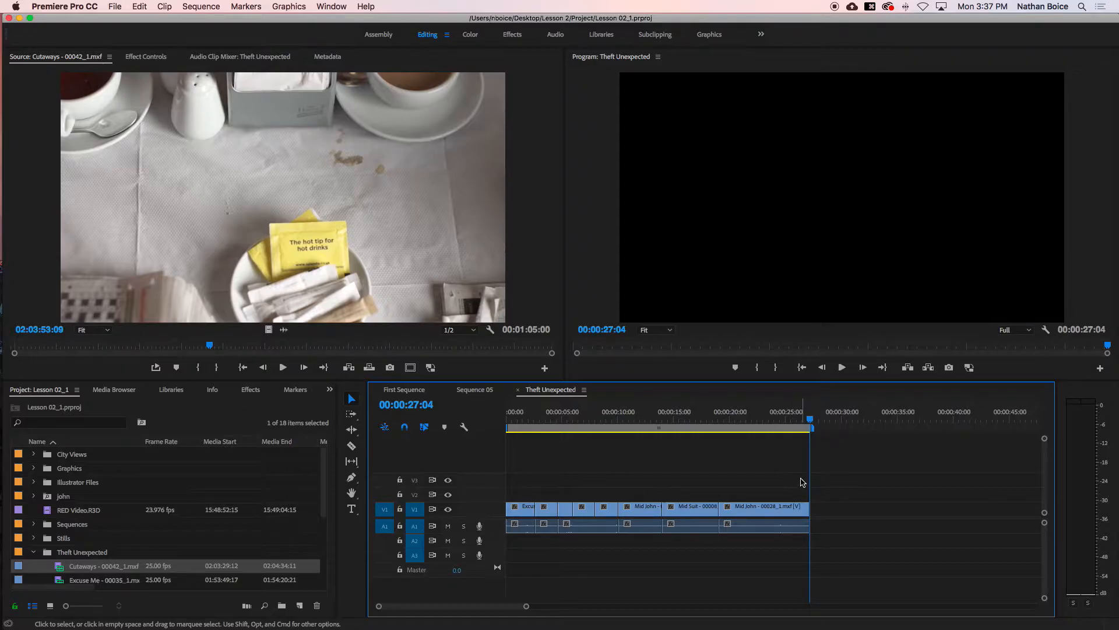
Open the clip HS Suit - 00017_1.mxf from the Theft Unexpected bin in the Source Monitor.
scroll(137, 489, down, 3)
scroll(137, 489, down, 5)
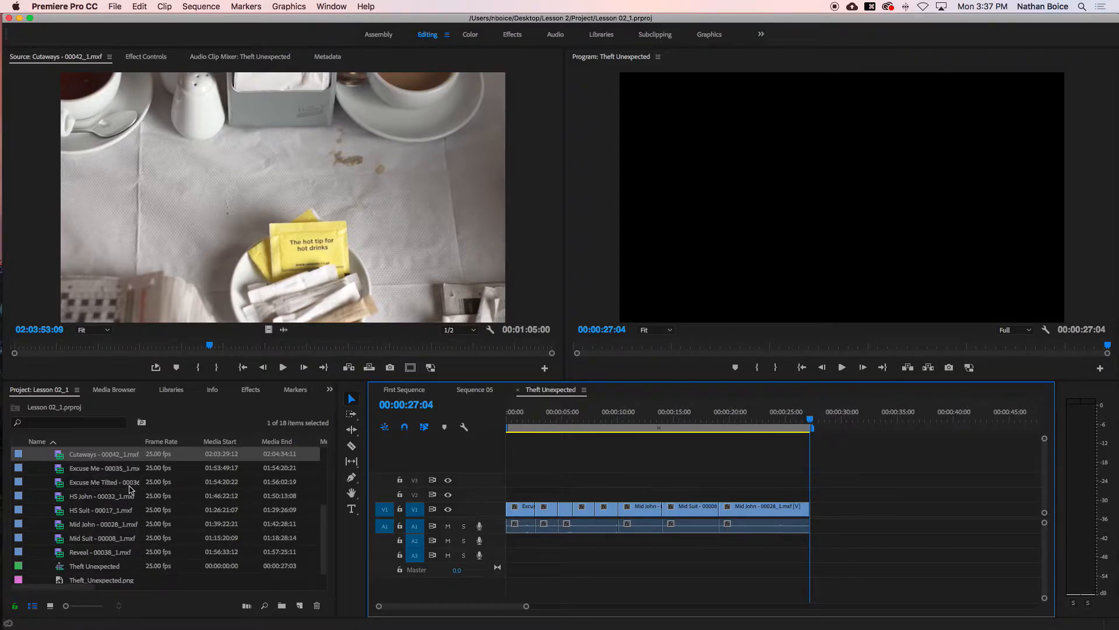
click(100, 510)
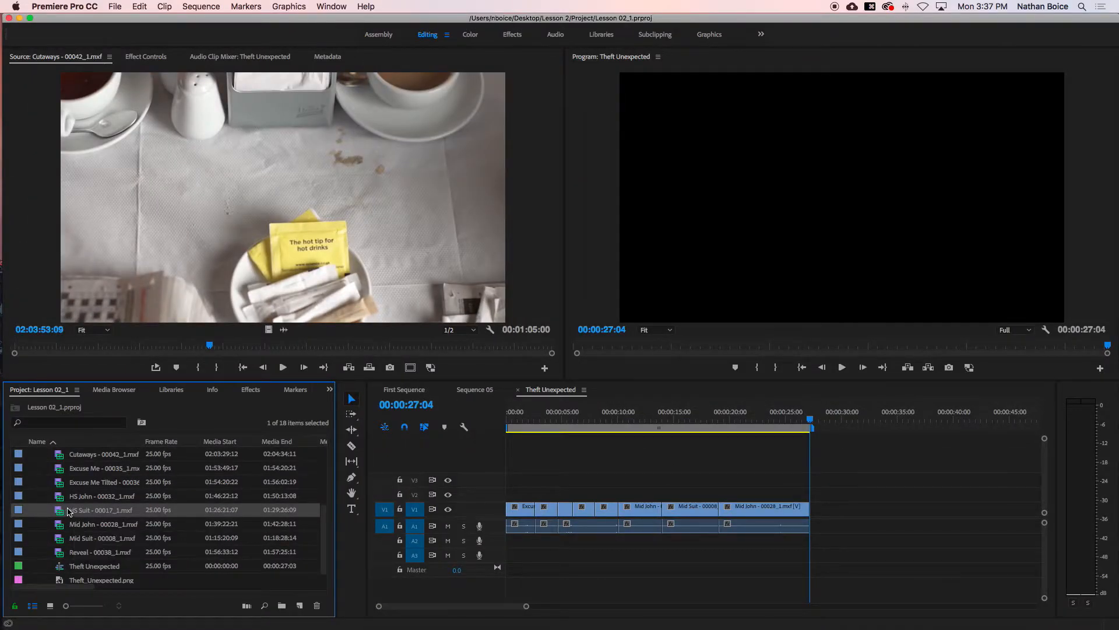
double_click(60, 512)
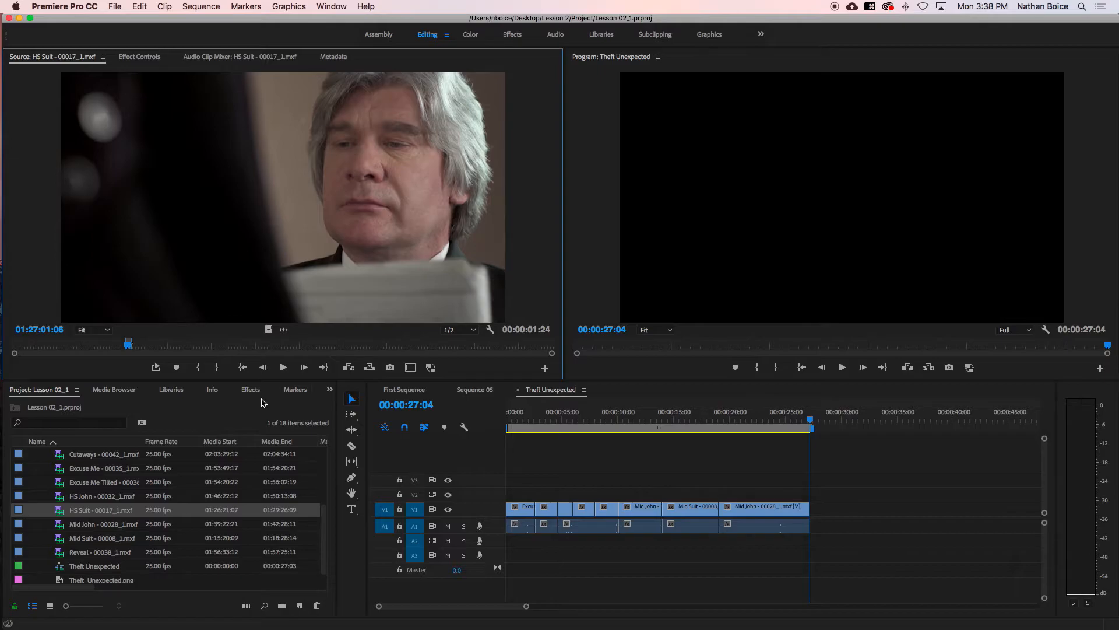
Set the HS Suit source clip's playhead to 01:26:49:00 and mark the In point there.
click(37, 329)
click(67, 345)
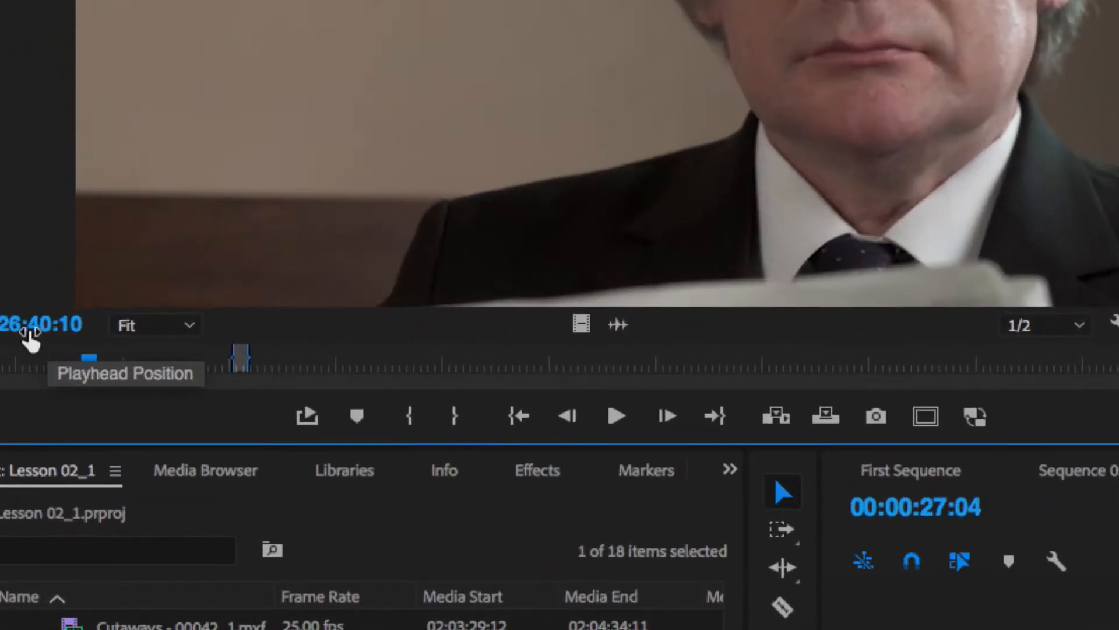
click(22, 324)
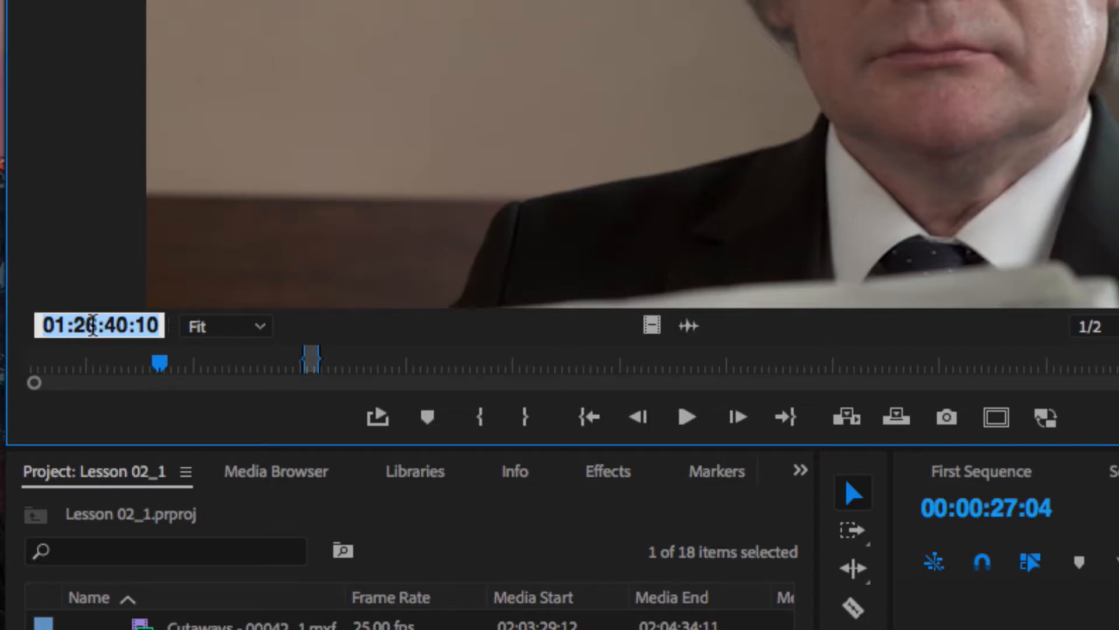
text(01)
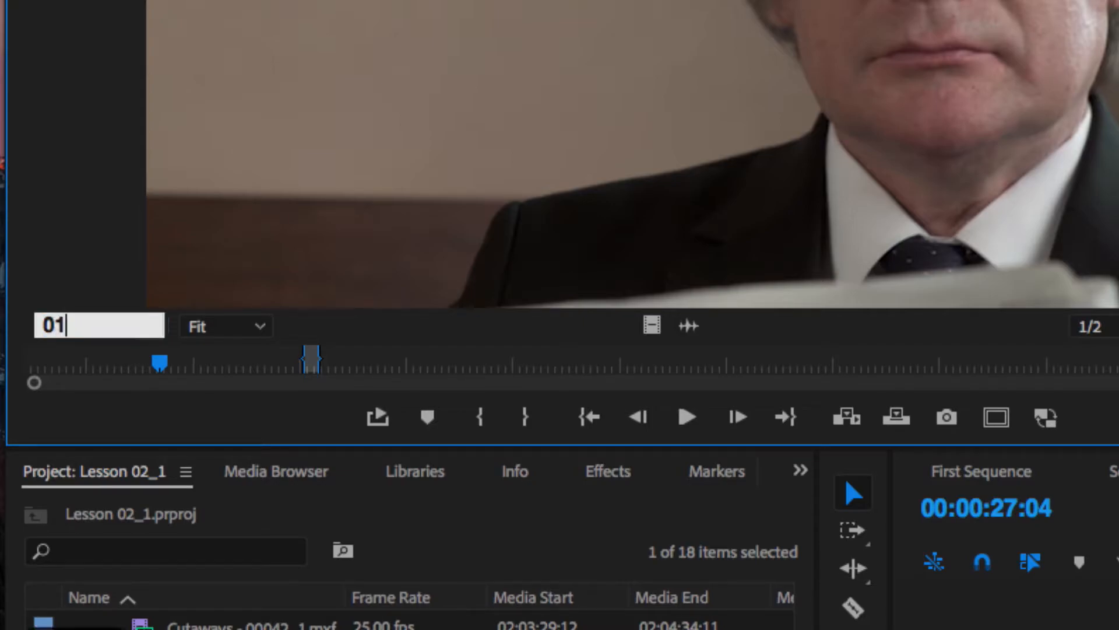
text(2649)
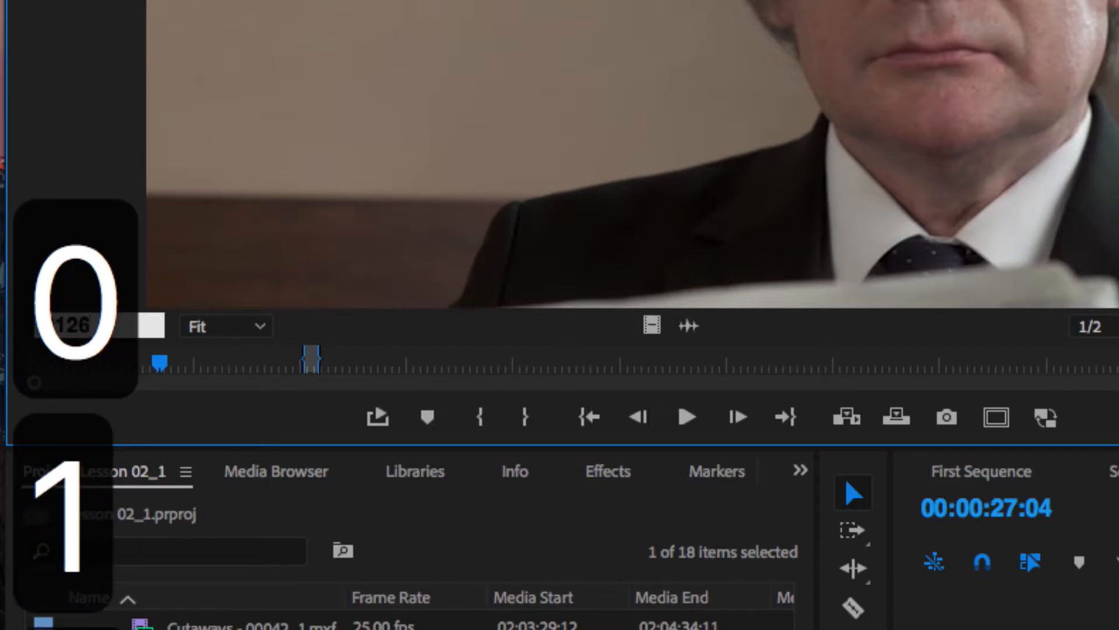
text(00)
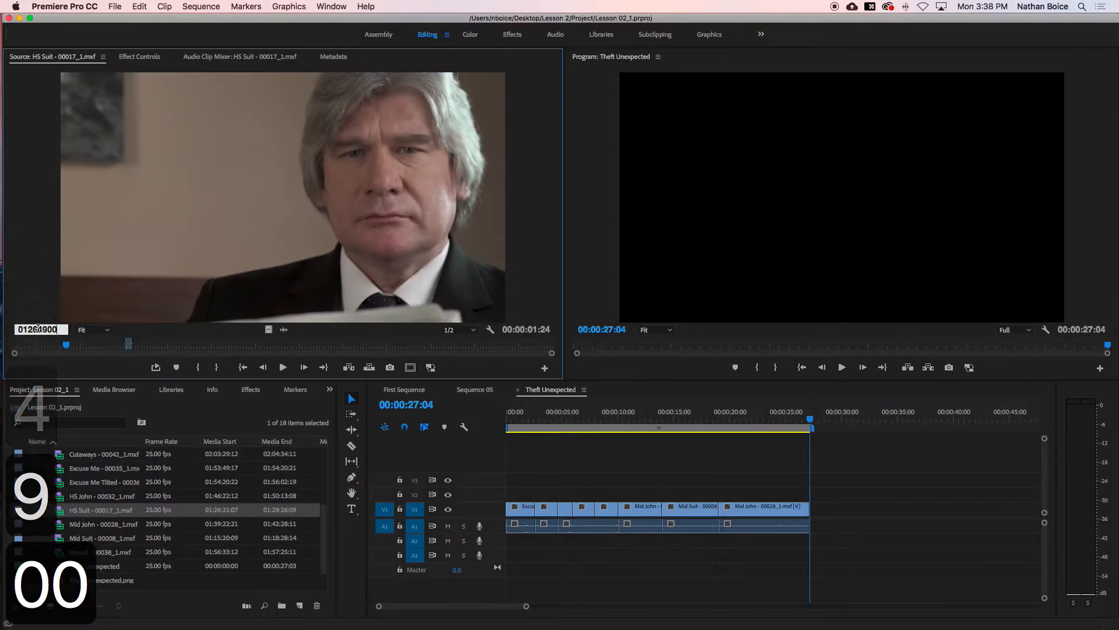
key(Return)
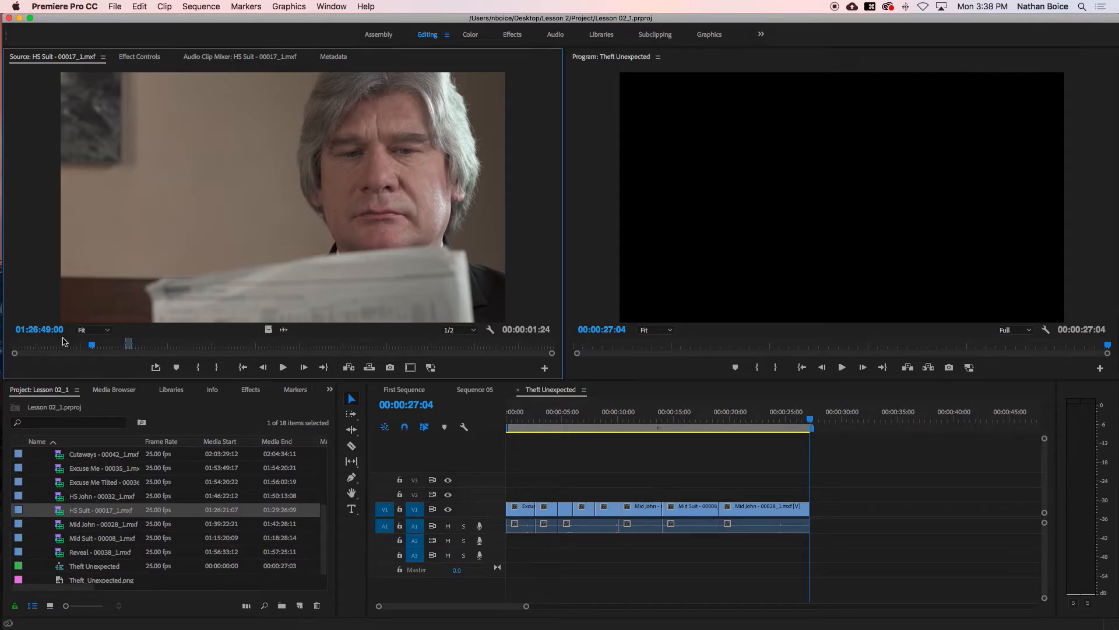
key(i)
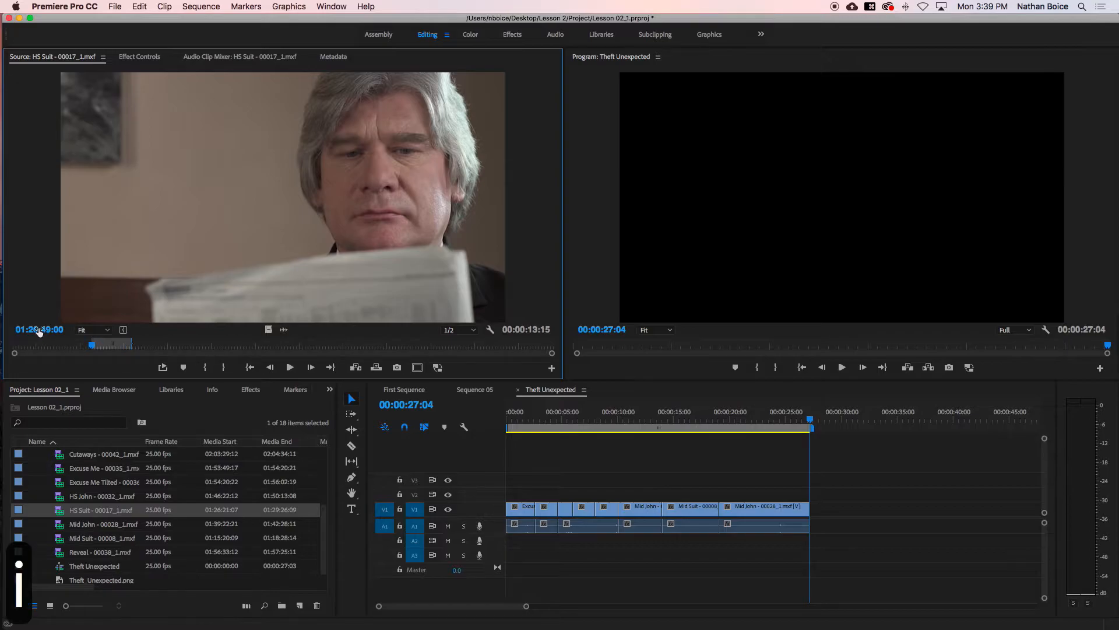
Set the HS Suit source clip's playhead to 01:26:52:00 and mark the Out point there.
click(38, 329)
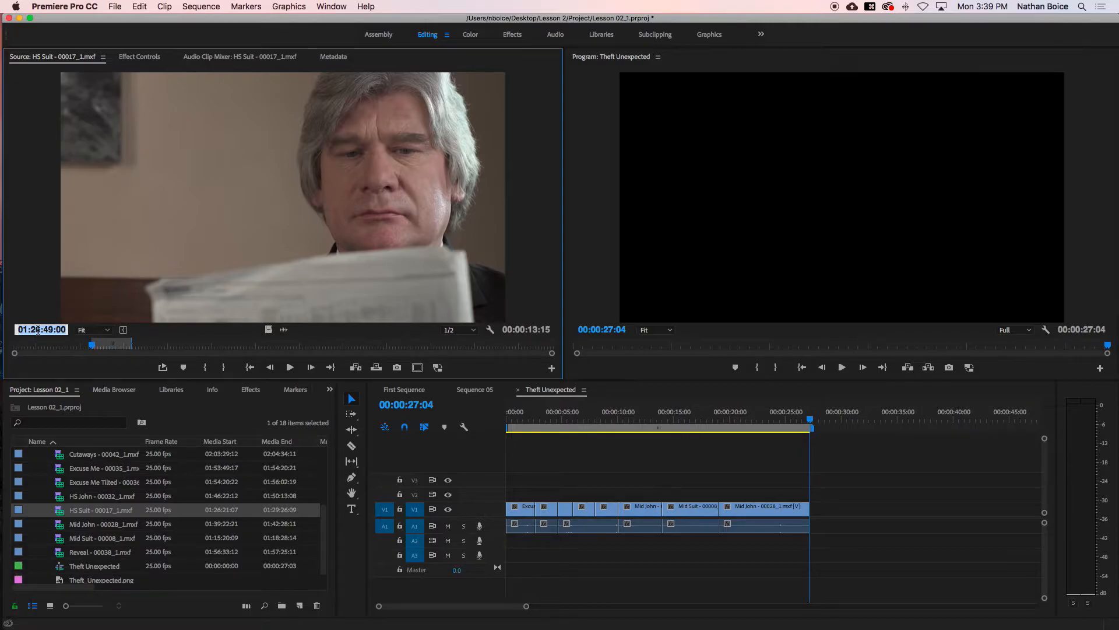
text(01:26:)
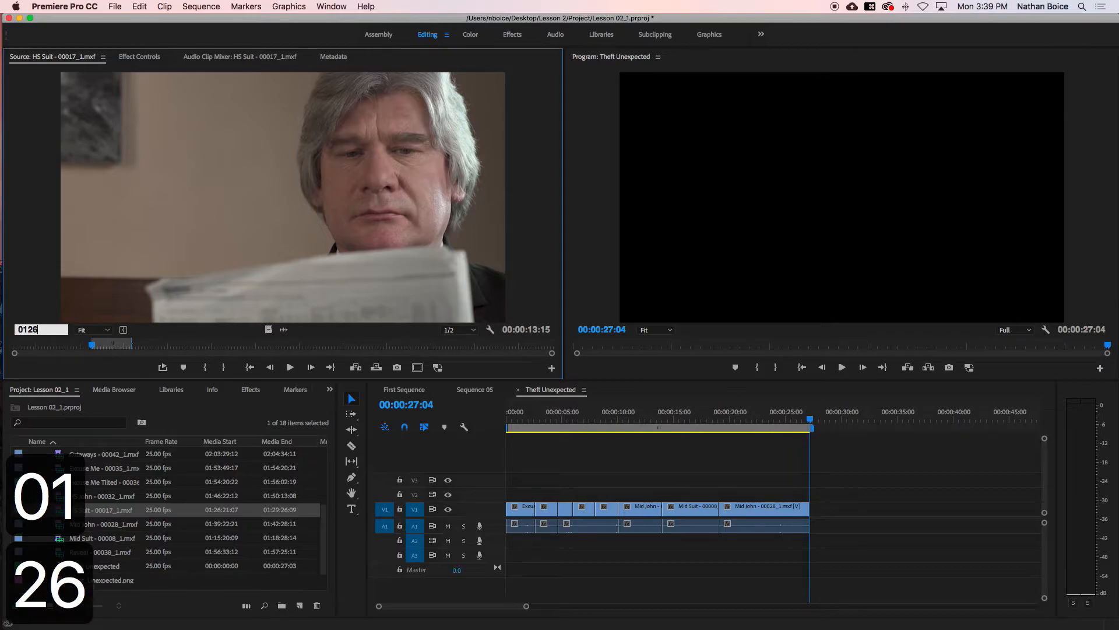
text(52:)
text(00)
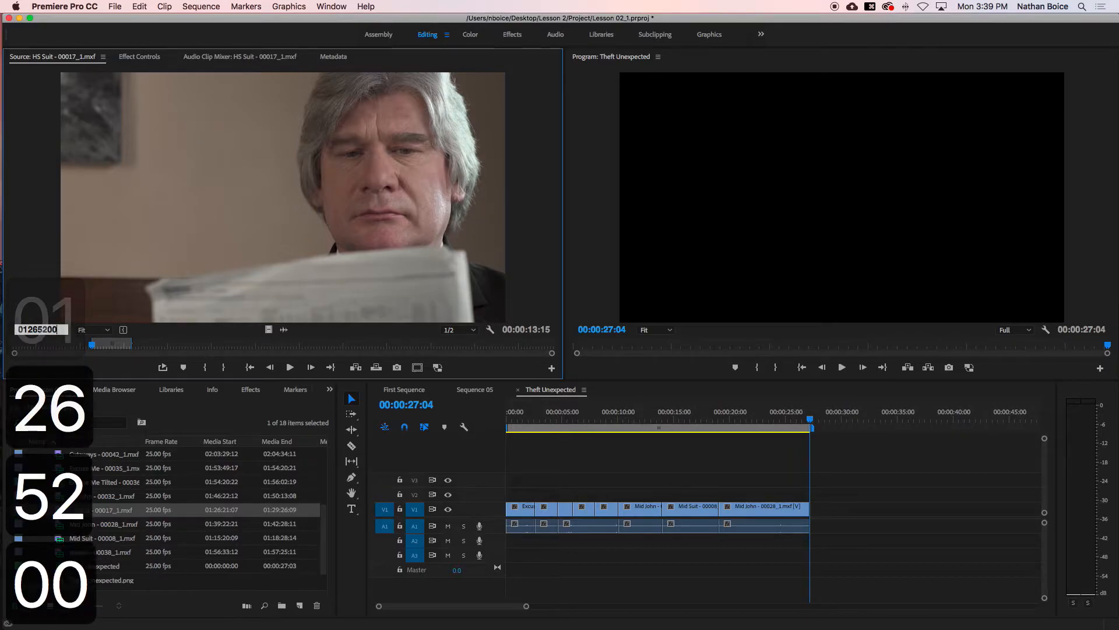
key(Return)
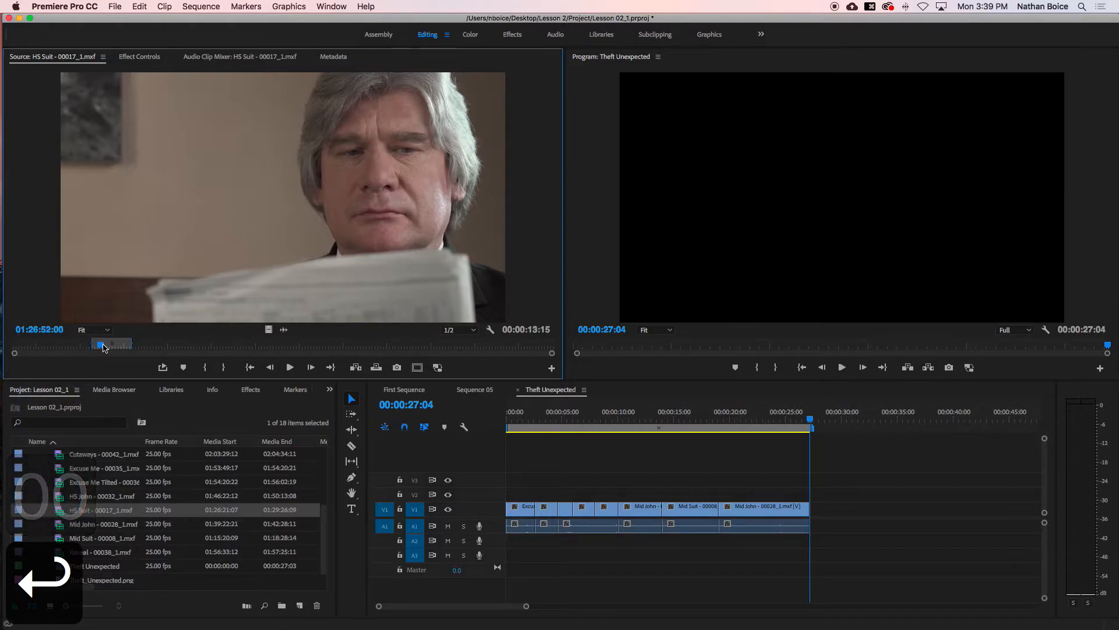
key(o)
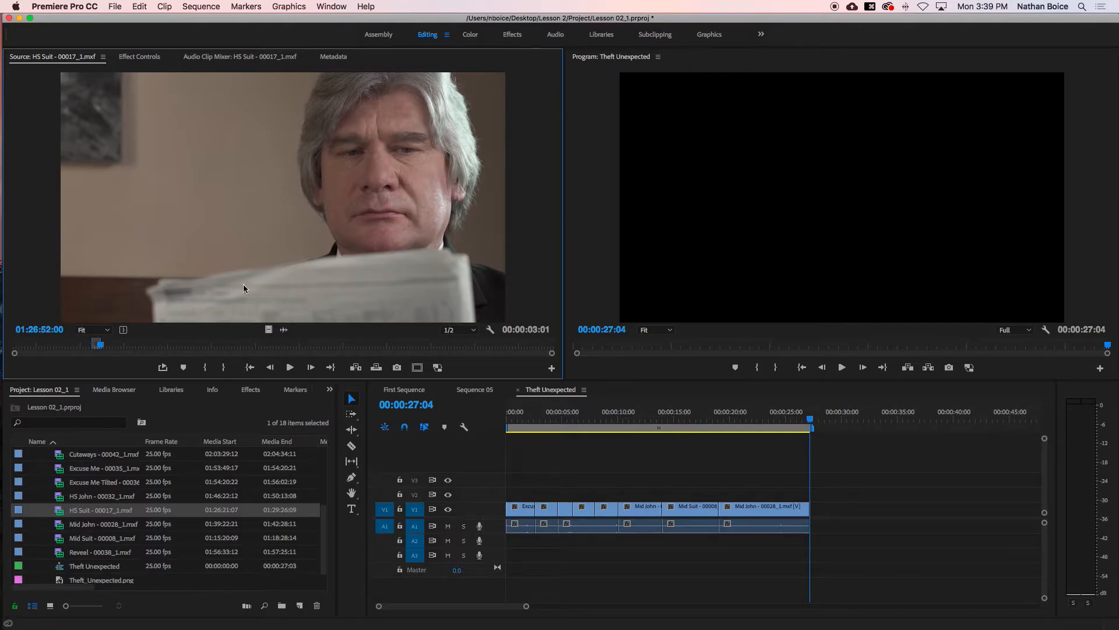
Try an Overlay edit of the marked HS Suit clip just past the sequence's last clip, and undo it.
scroll(259, 201, up, 10)
drag(247, 189, 284, 190)
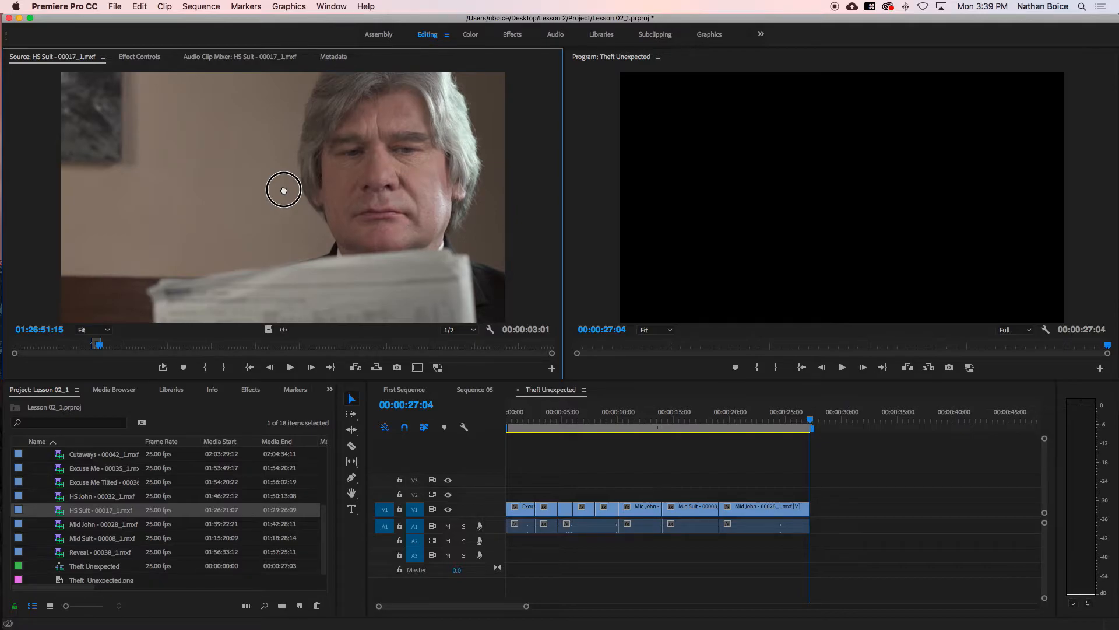
scroll(284, 190, down, 1)
drag(284, 190, 747, 180)
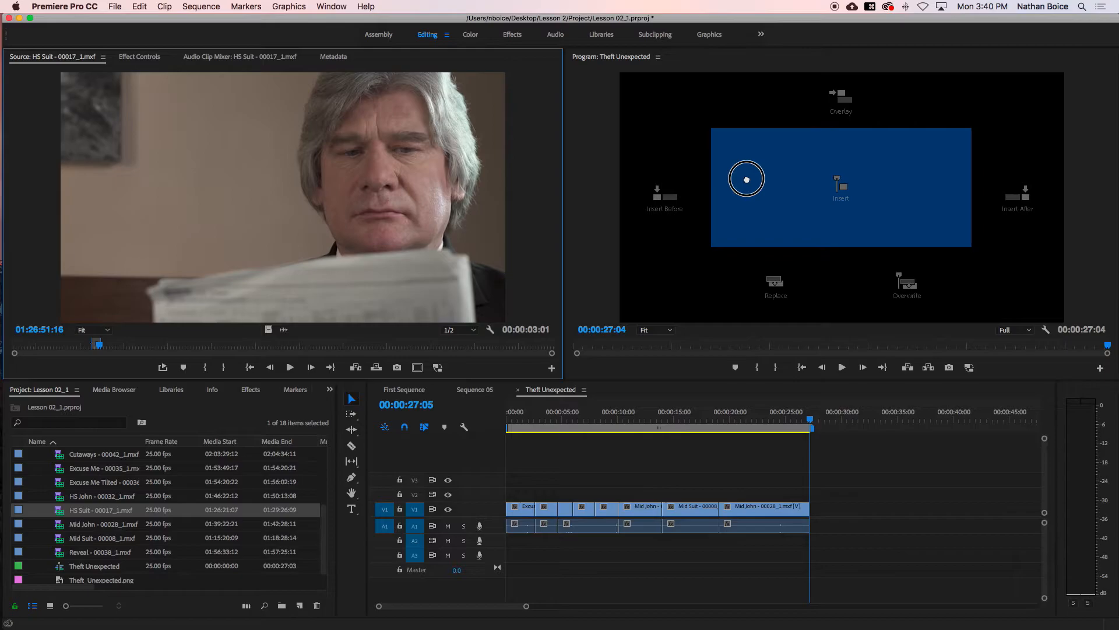
drag(747, 179, 780, 186)
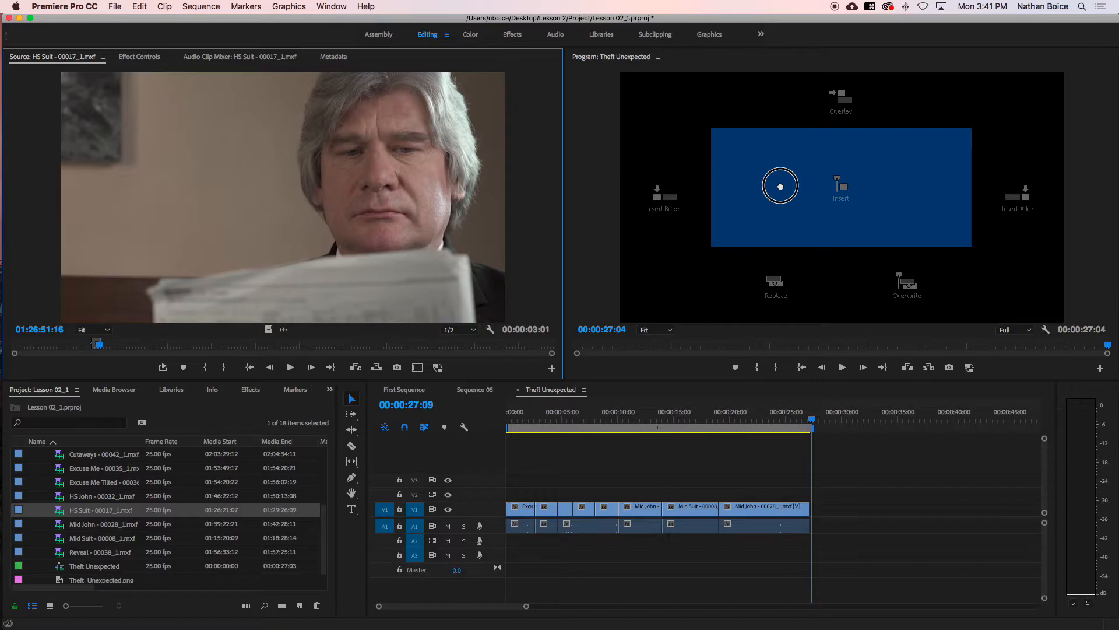
drag(780, 187, 846, 185)
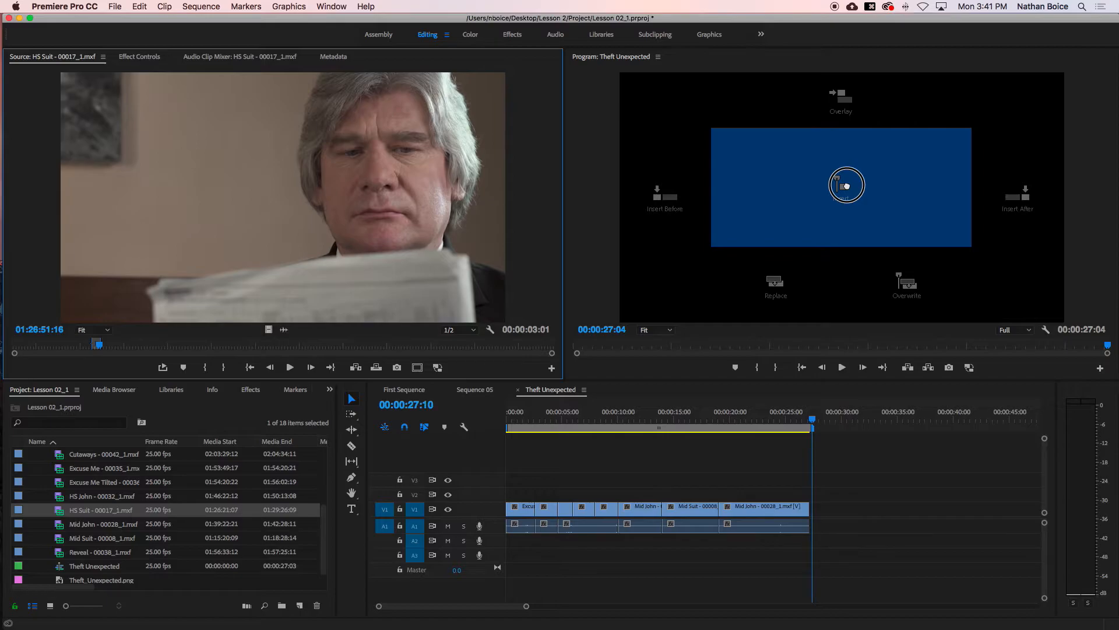
drag(847, 185, 909, 292)
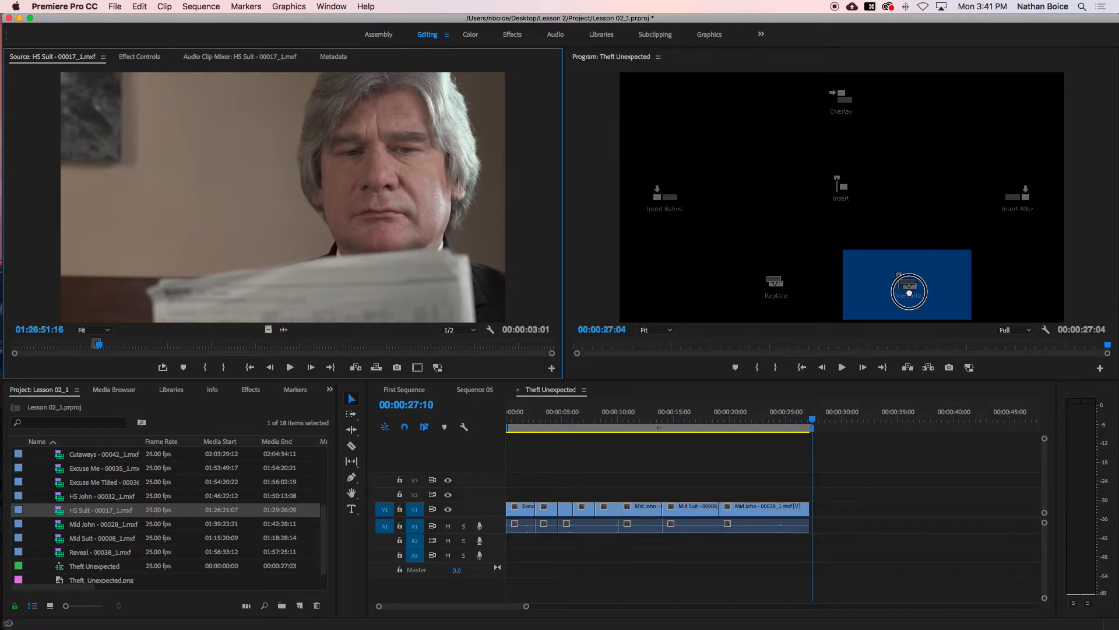
drag(908, 292, 847, 108)
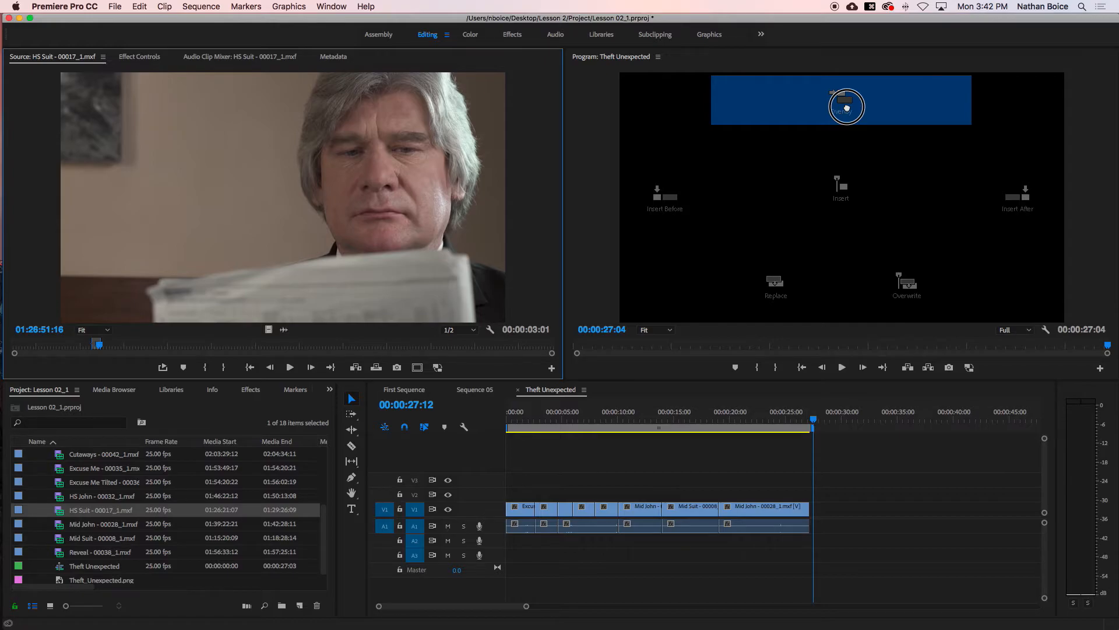
drag(847, 107, 845, 107)
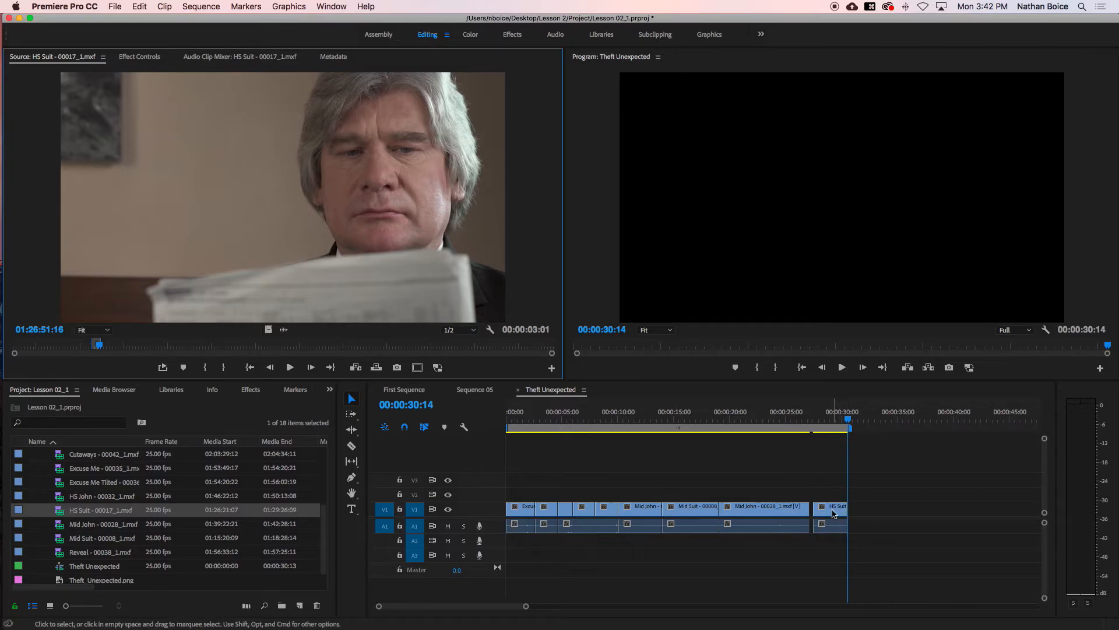
key(super+z)
Try overlaying the marked HS Suit clip above the last Mid John clip at 00:00:26:04, and undo it.
drag(814, 420, 799, 429)
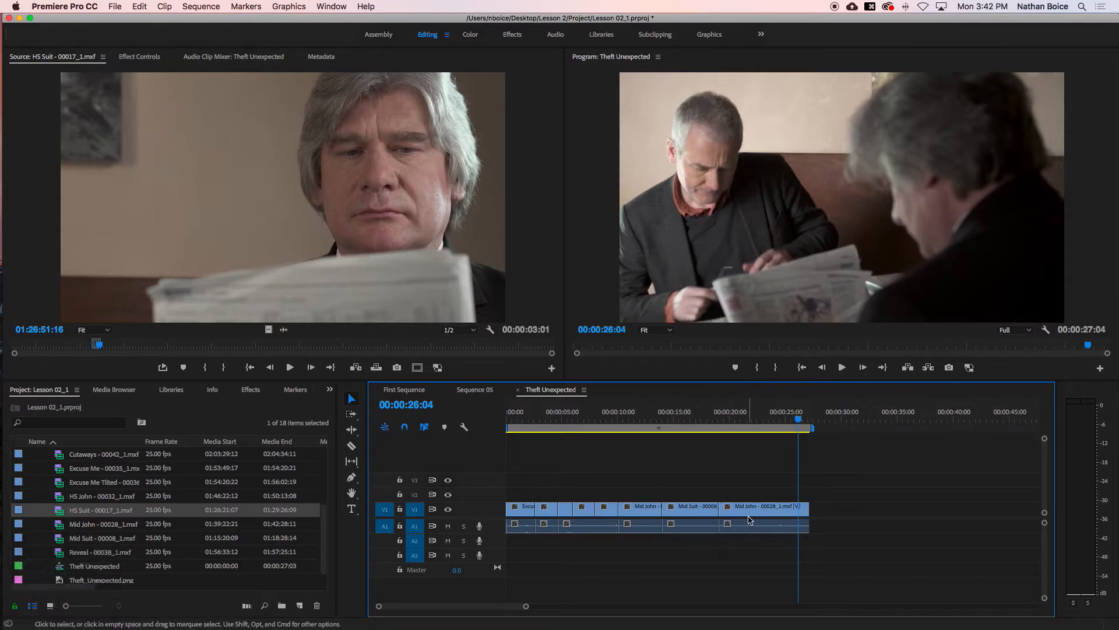
drag(200, 218, 820, 101)
drag(821, 100, 820, 100)
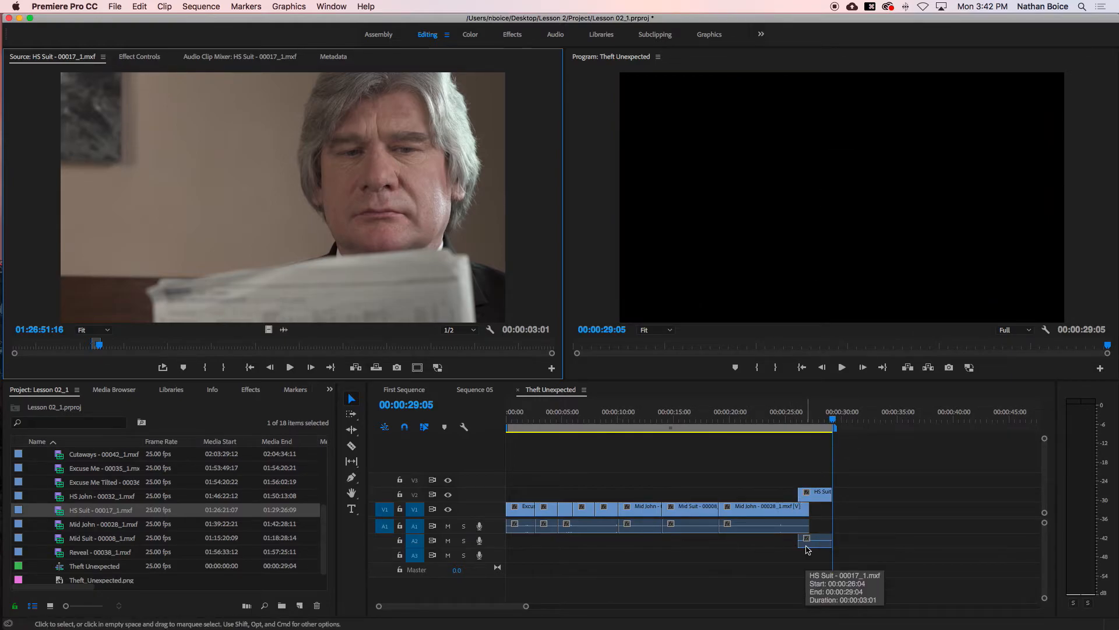
drag(807, 549, 812, 287)
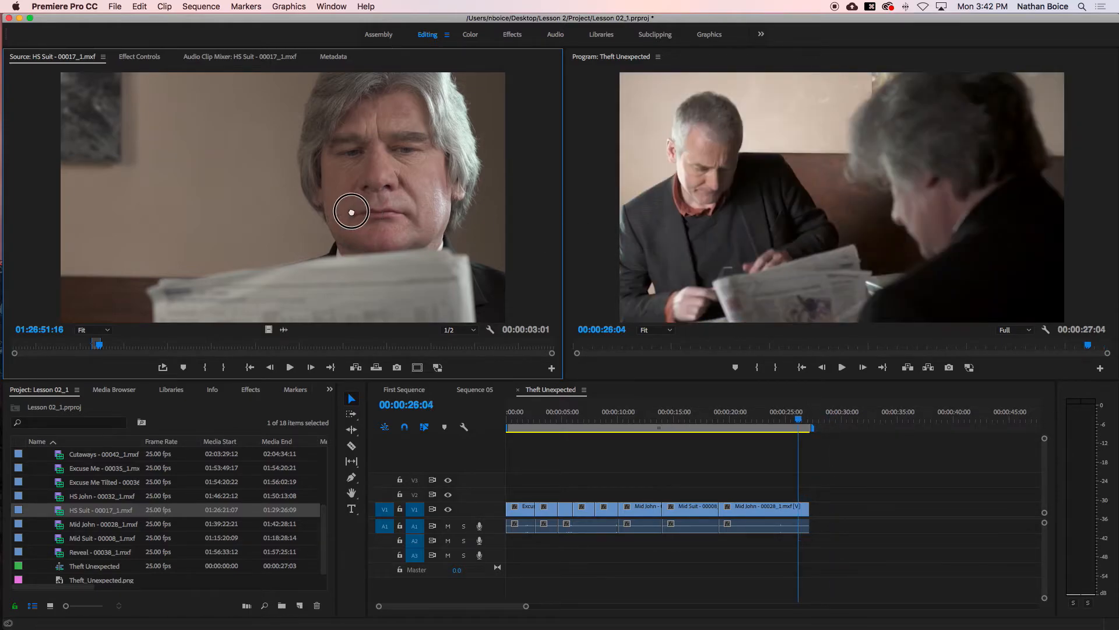
Try replacing the last Mid John clip in the sequence with the HS Suit clip, and undo the replacement.
click(769, 507)
drag(209, 197, 749, 278)
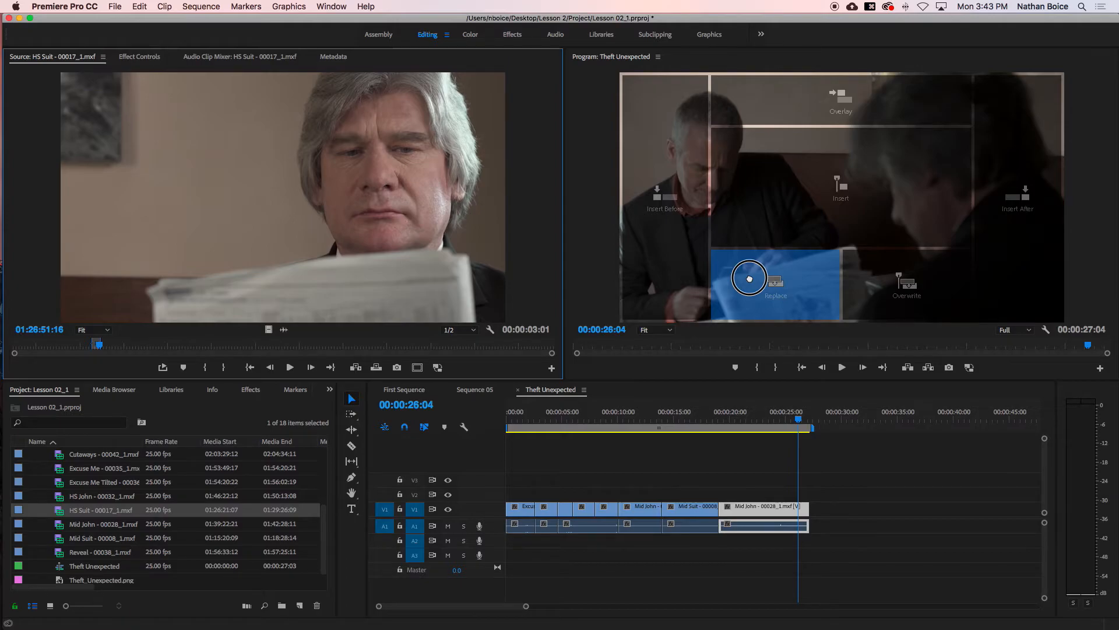
drag(749, 278, 749, 278)
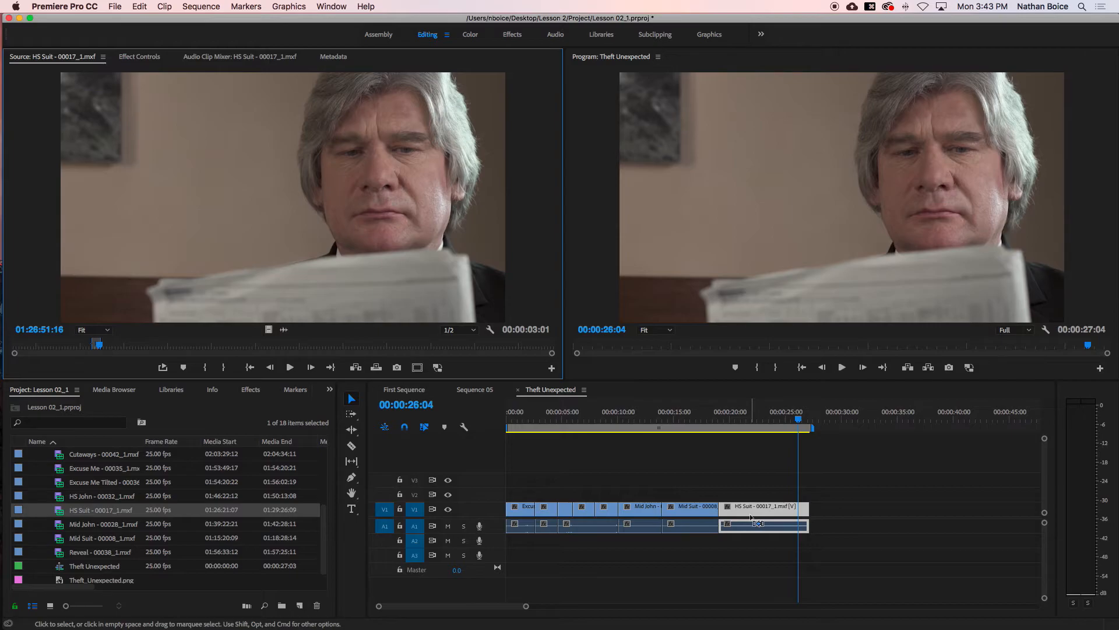
key(super+z)
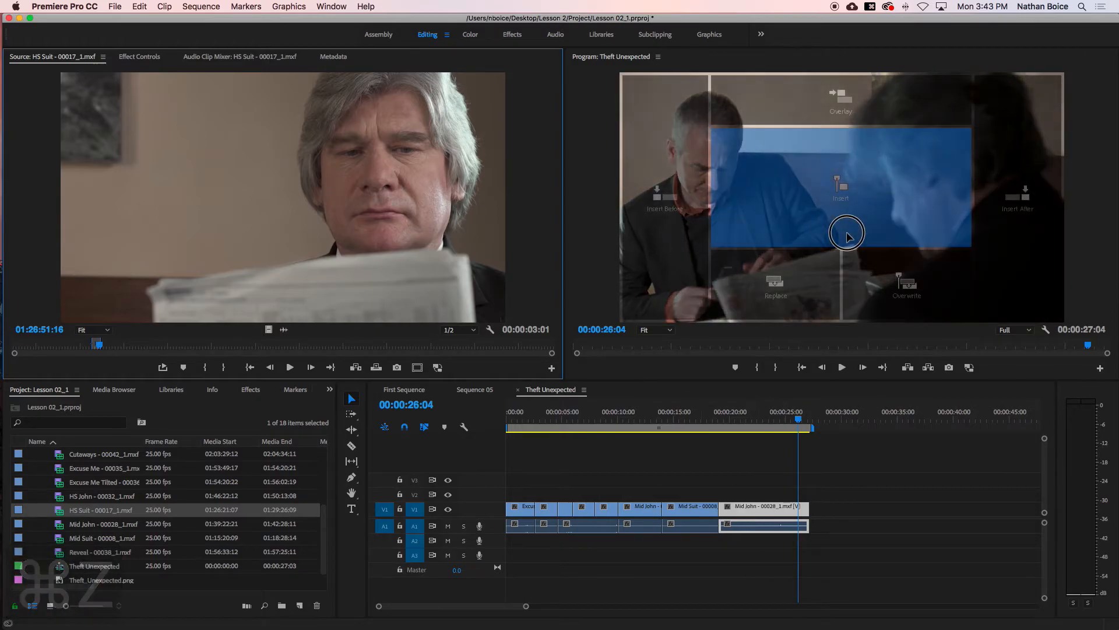
Try an Insert After and an Insert Before edit of the HS Suit clip around the last Mid John clip, undoing each.
drag(845, 232, 1017, 224)
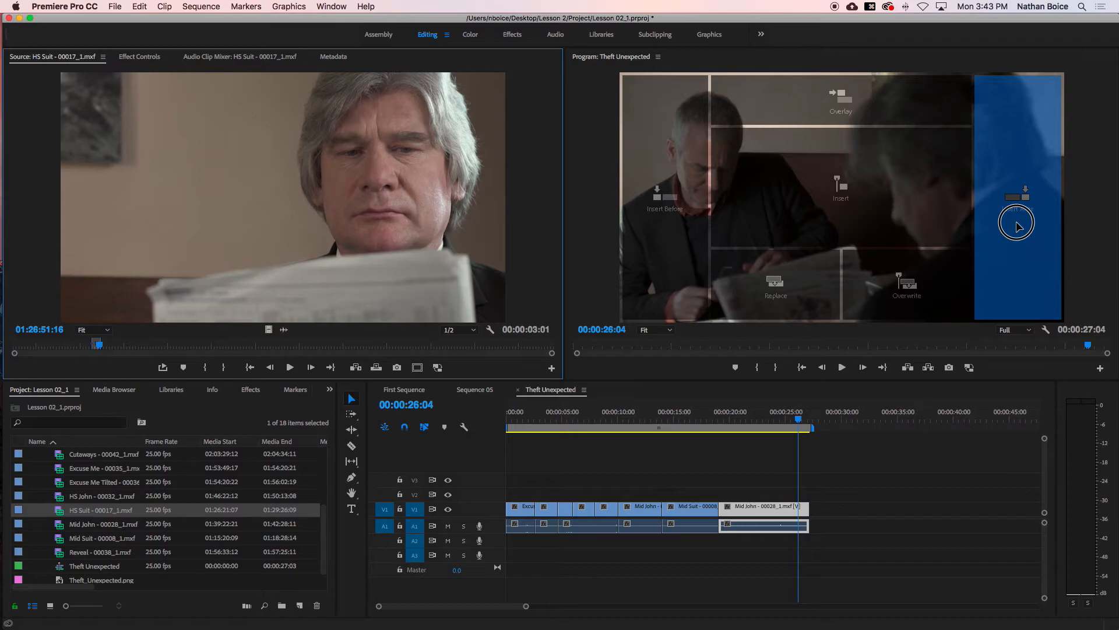
drag(1018, 225, 1016, 223)
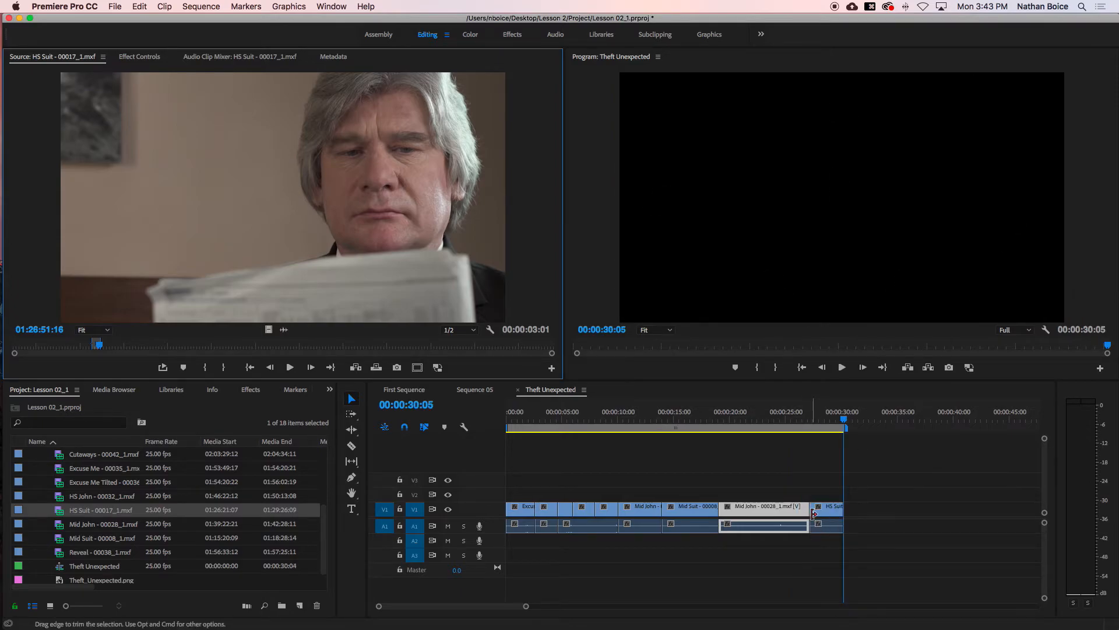
key(super+z)
drag(282, 199, 669, 232)
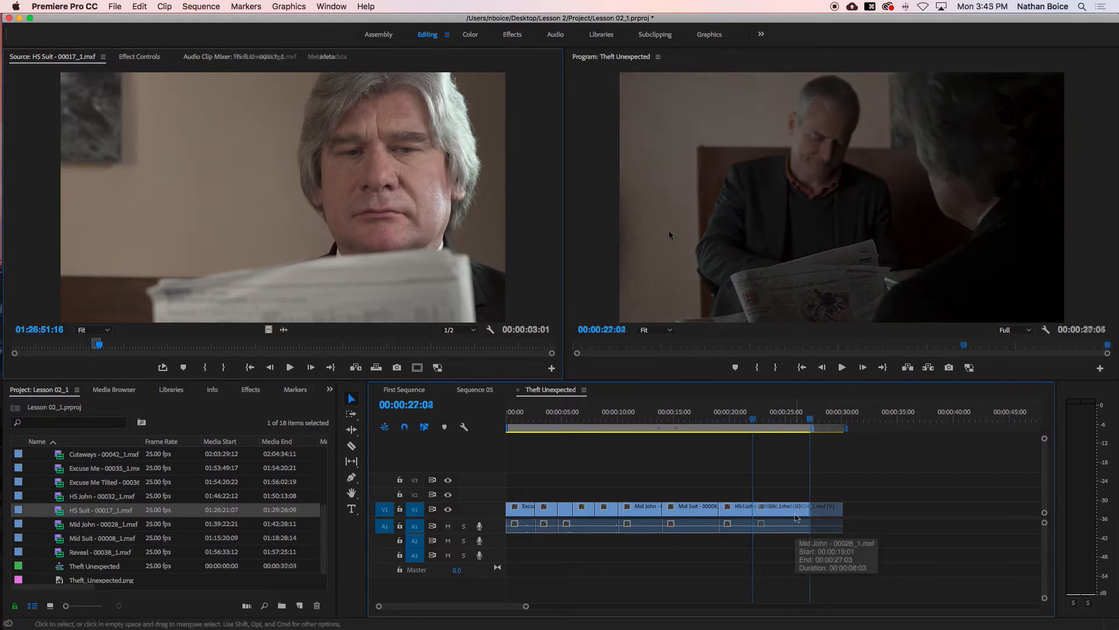
key(super+z)
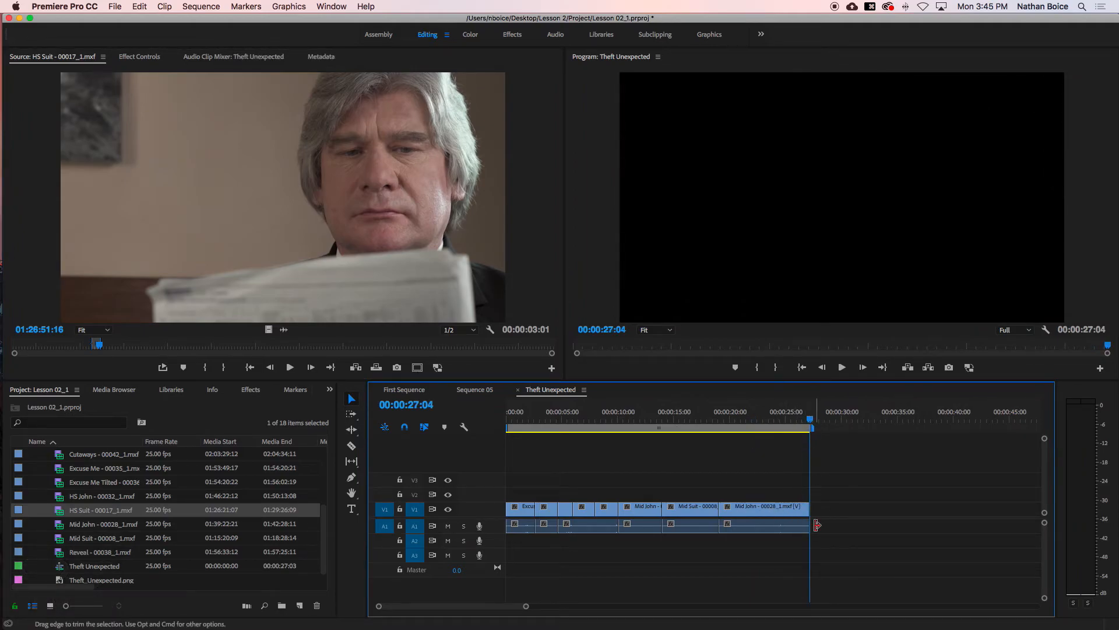
Insert the marked HS Suit clip at the end of the Theft Unexpected sequence, at 00:00:27:04.
drag(134, 215, 857, 181)
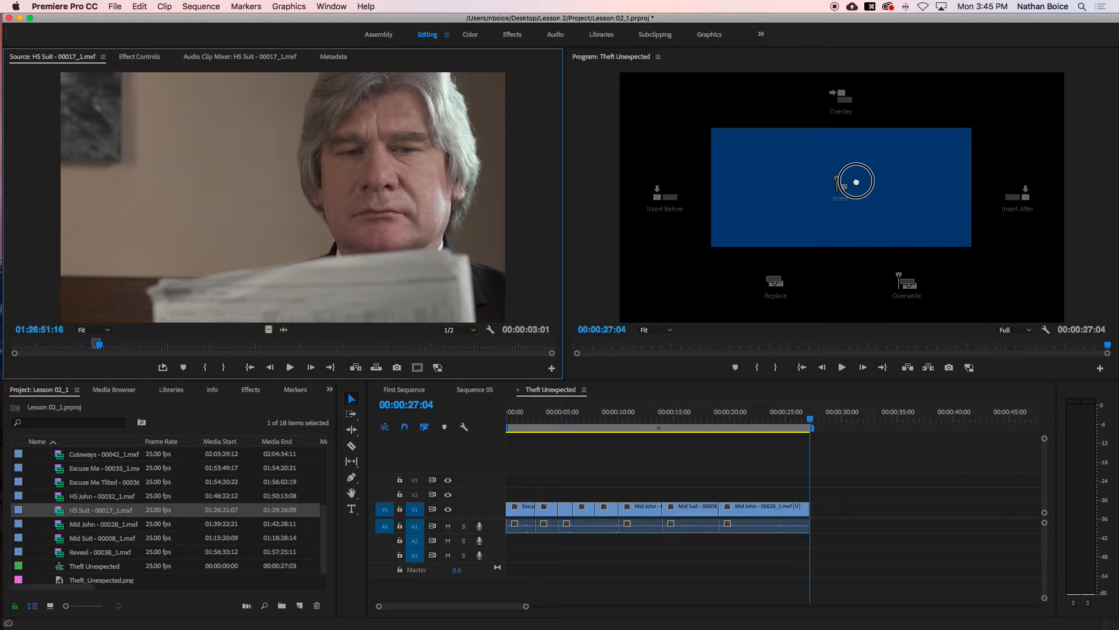
drag(856, 181, 835, 192)
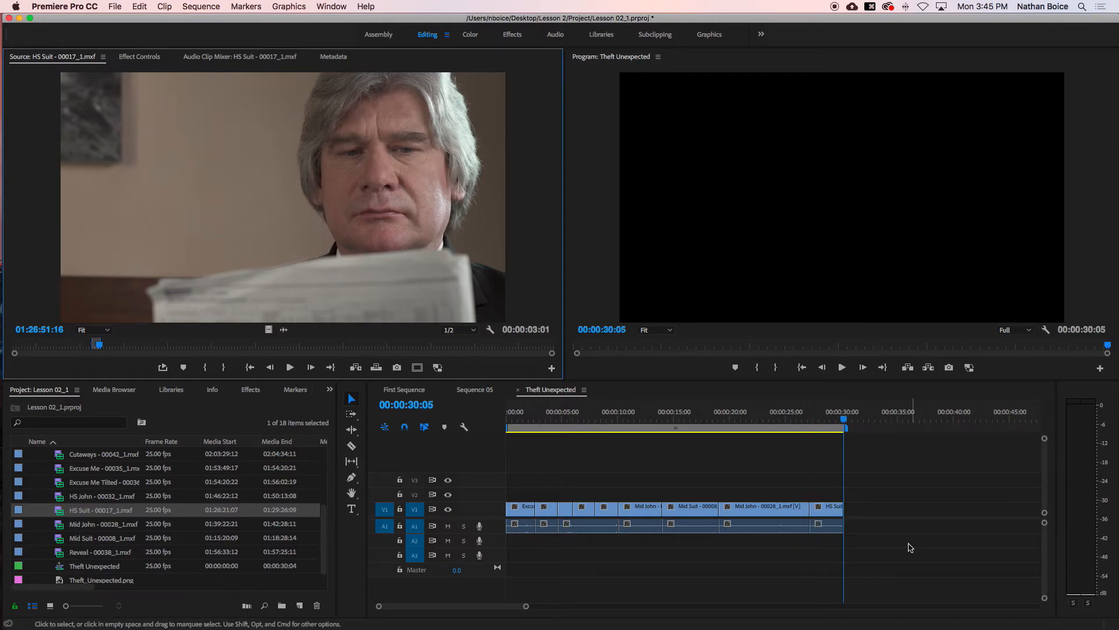
Set the Theft Unexpected sequence's playhead to 00:00:16:01, within the Mid Suit clip.
click(415, 407)
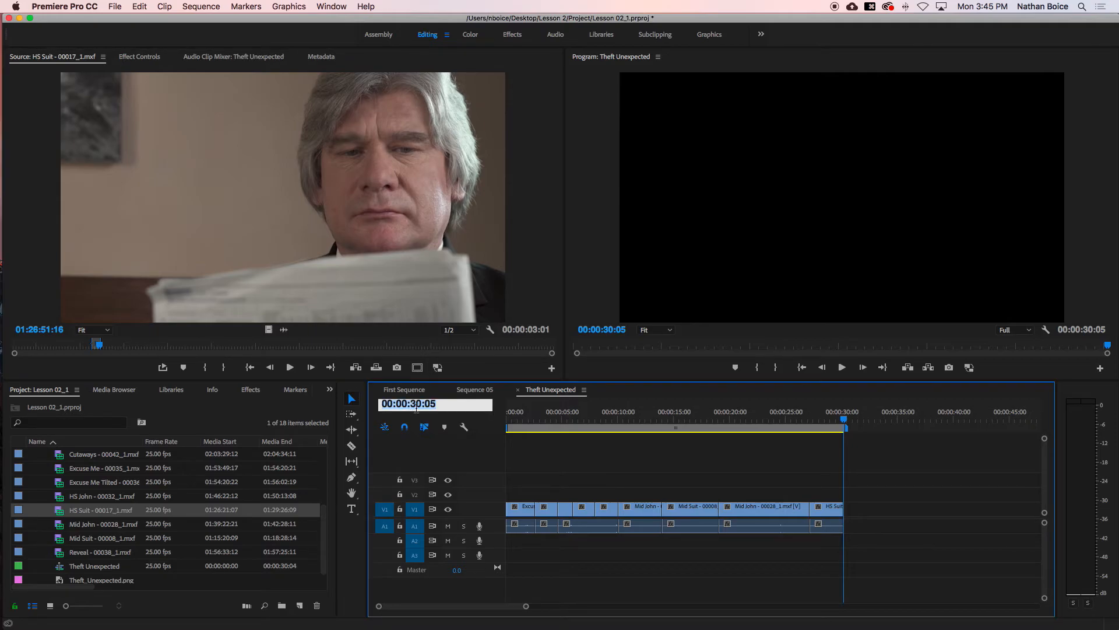
text(1601)
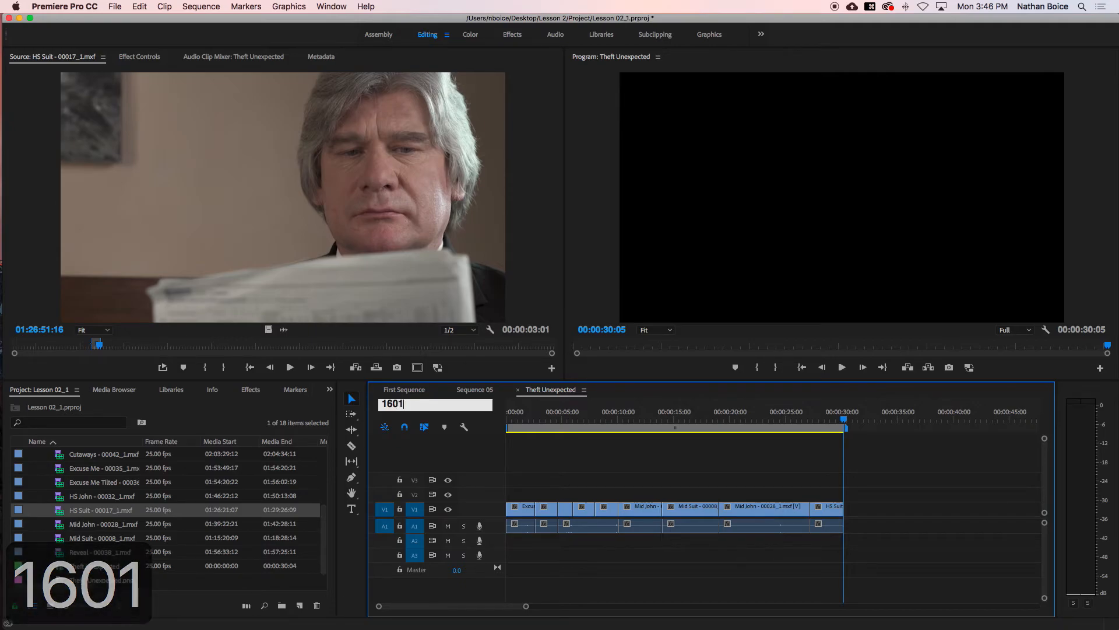
key(Return)
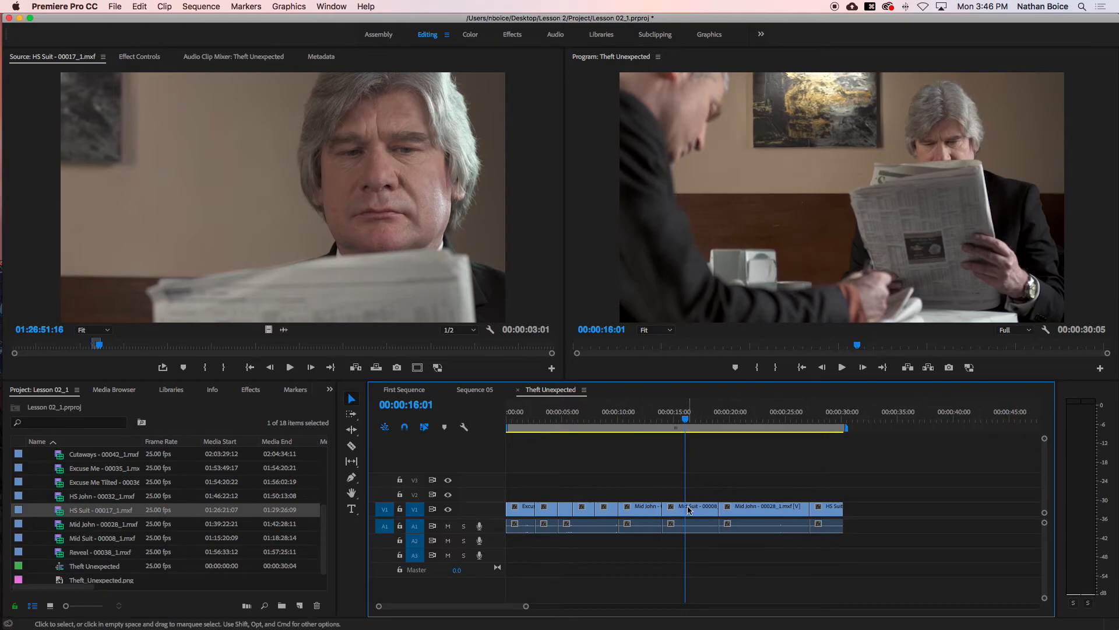
Mark the HS Suit source clip's In point at 01:26:42:20 and its Out point at 01:26:44:13.
click(273, 221)
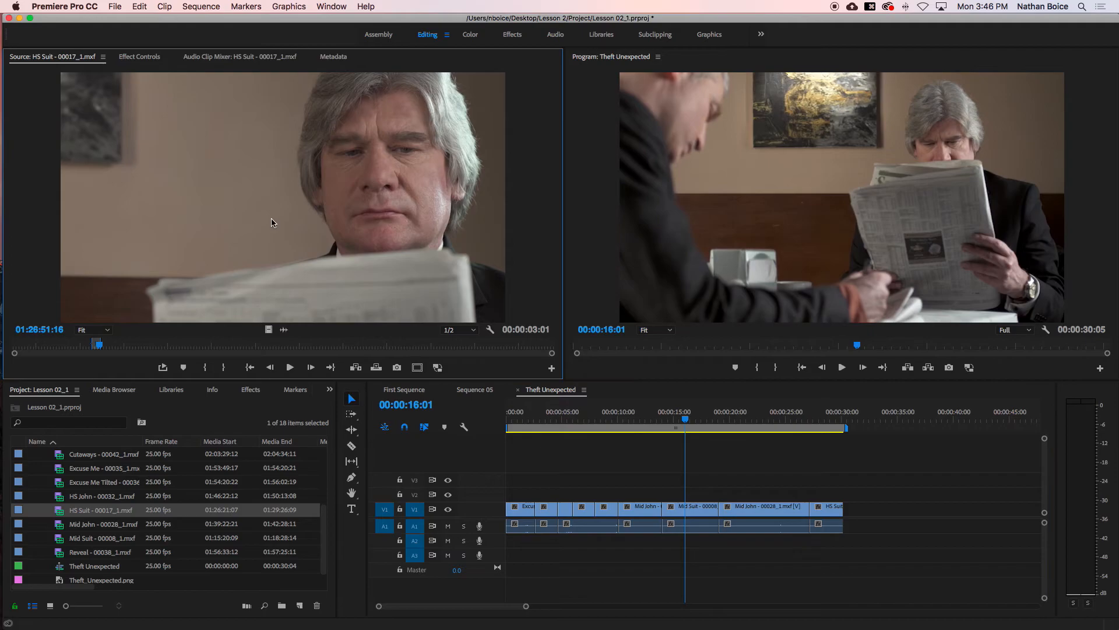
drag(253, 345, 43, 349)
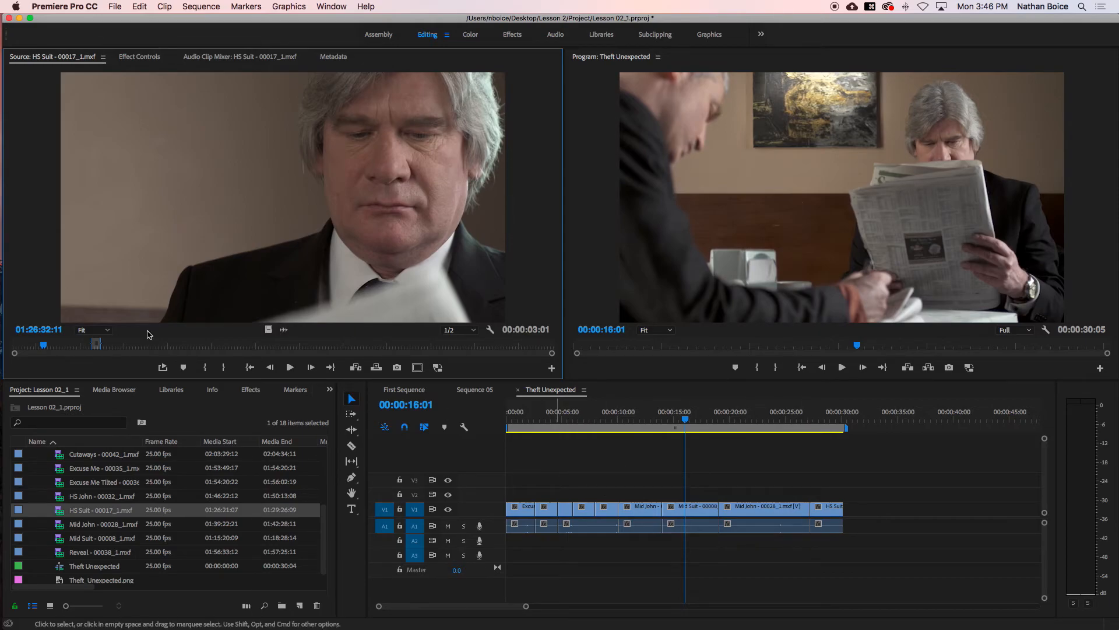
drag(46, 348, 72, 353)
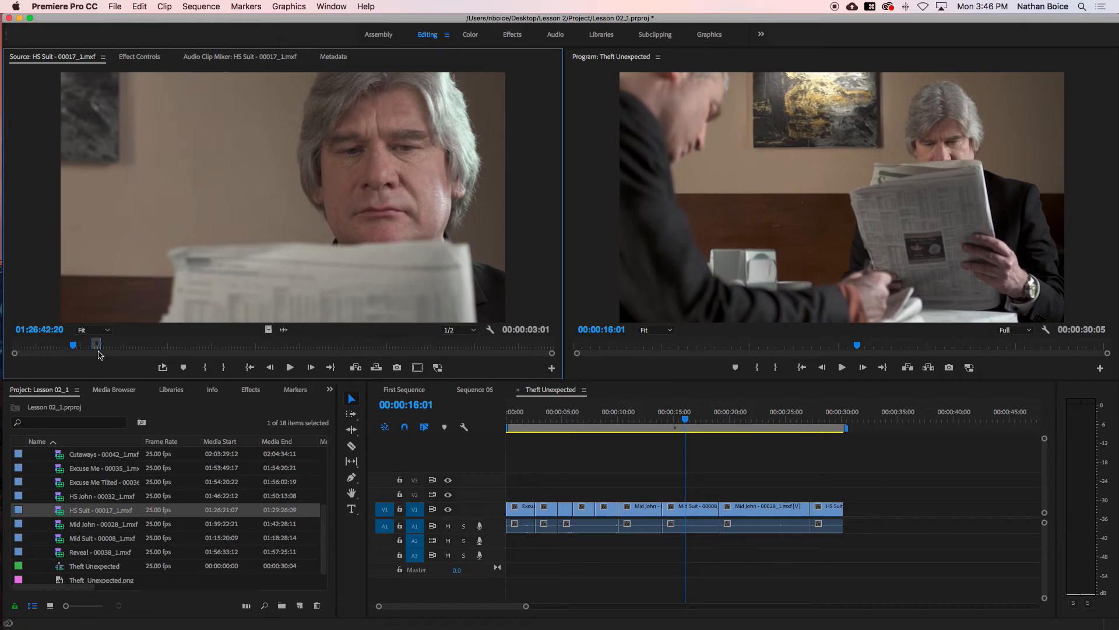
key(i)
key(space)
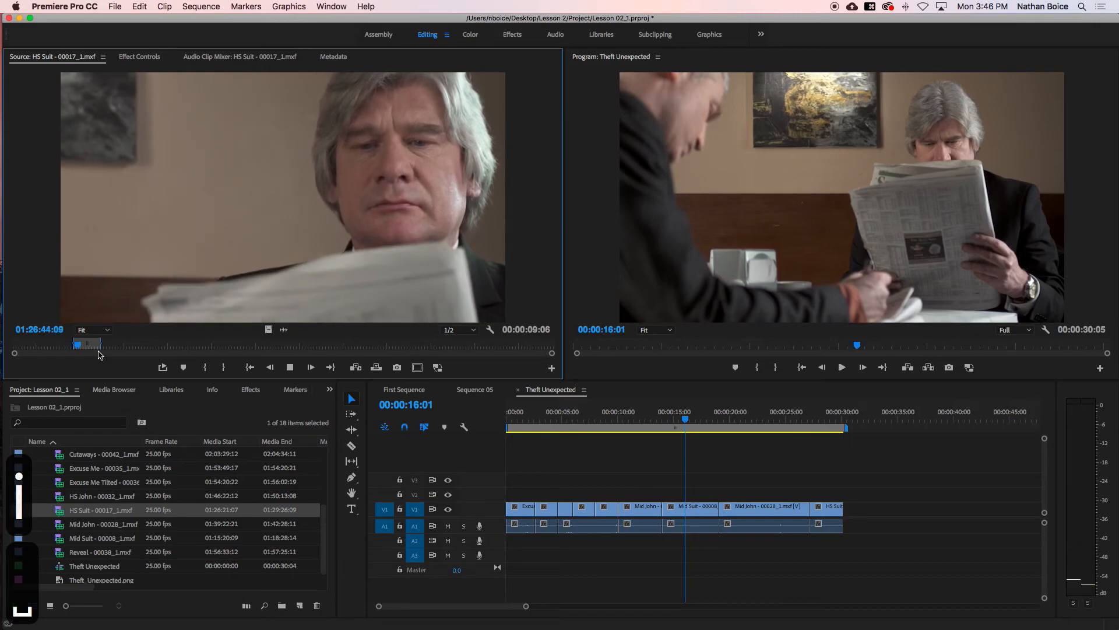
key(Up)
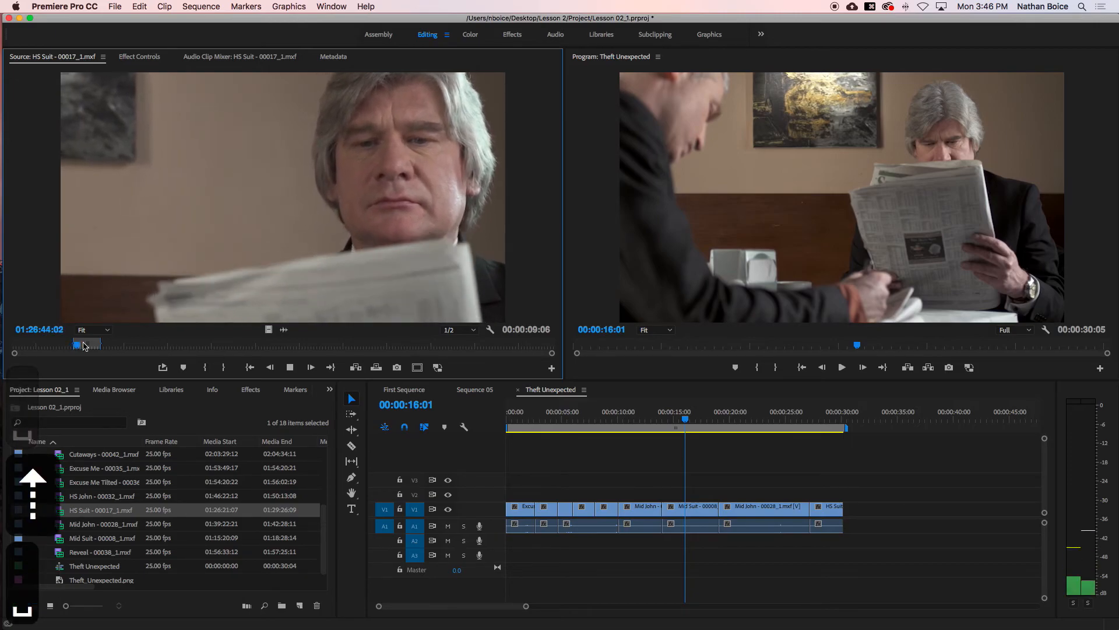
key(o)
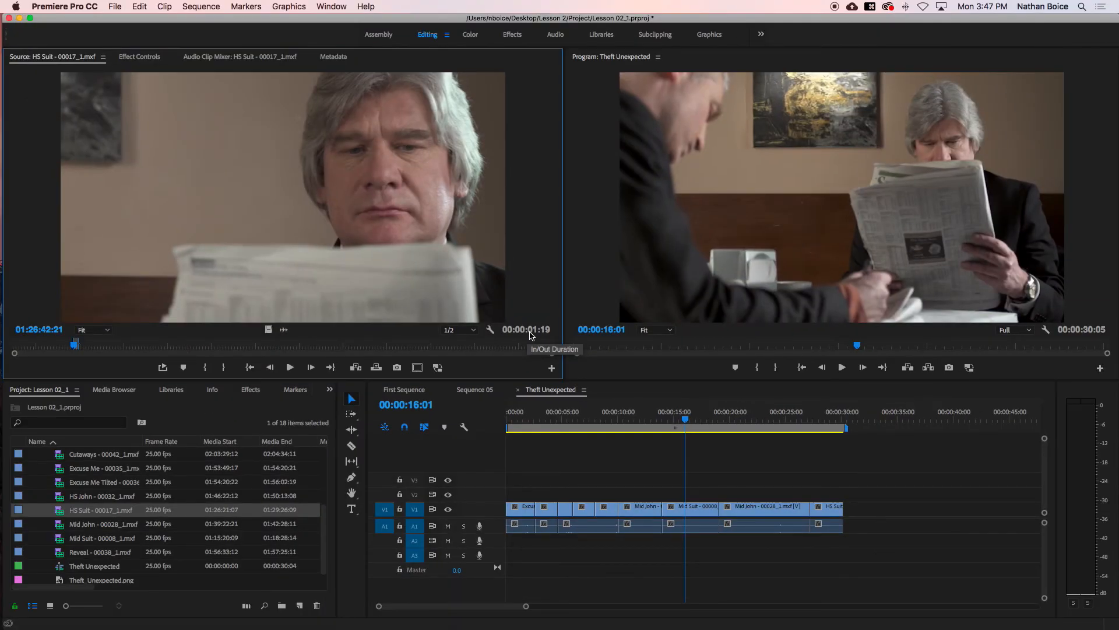
Step the HS Suit source clip frame by frame and move its Out point to 01:26:44:19 for a two-second selection.
key(Down)
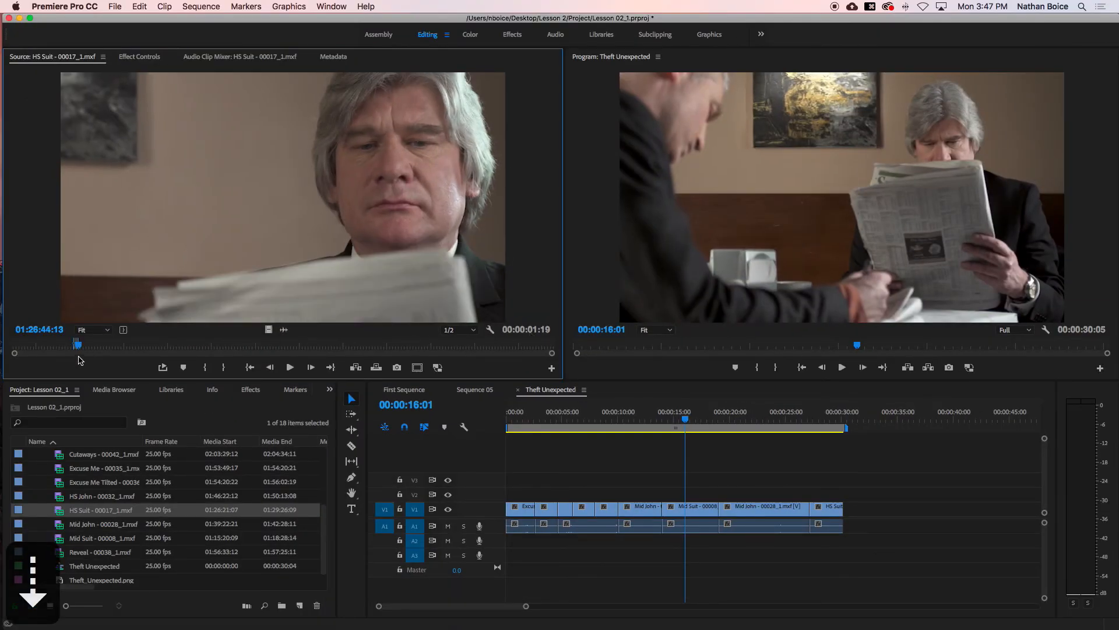
key(Right)
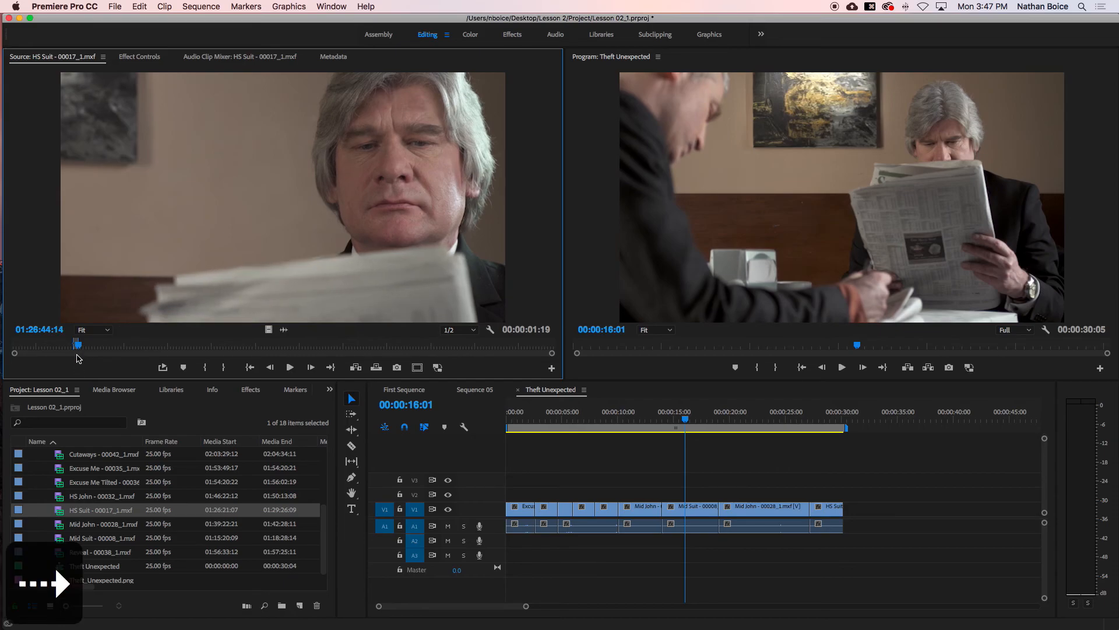
key(Right)
key(Right)
key(Right)
key(Right)
key(Right)
key(Right)
key(Right)
key(Right)
key(Right)
key(Right)
key(Right)
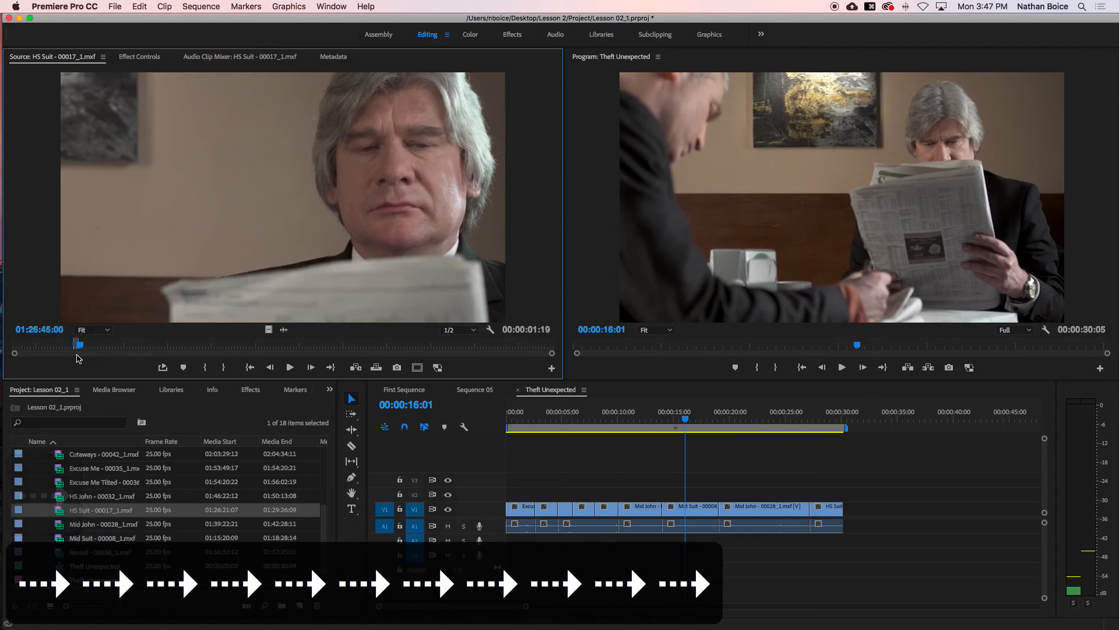
key(Right)
key(Right)
key(Right)
key(Right)
key(Right)
key(Right)
key(Right)
key(Right)
key(Right)
key(Right)
key(Right)
key(o)
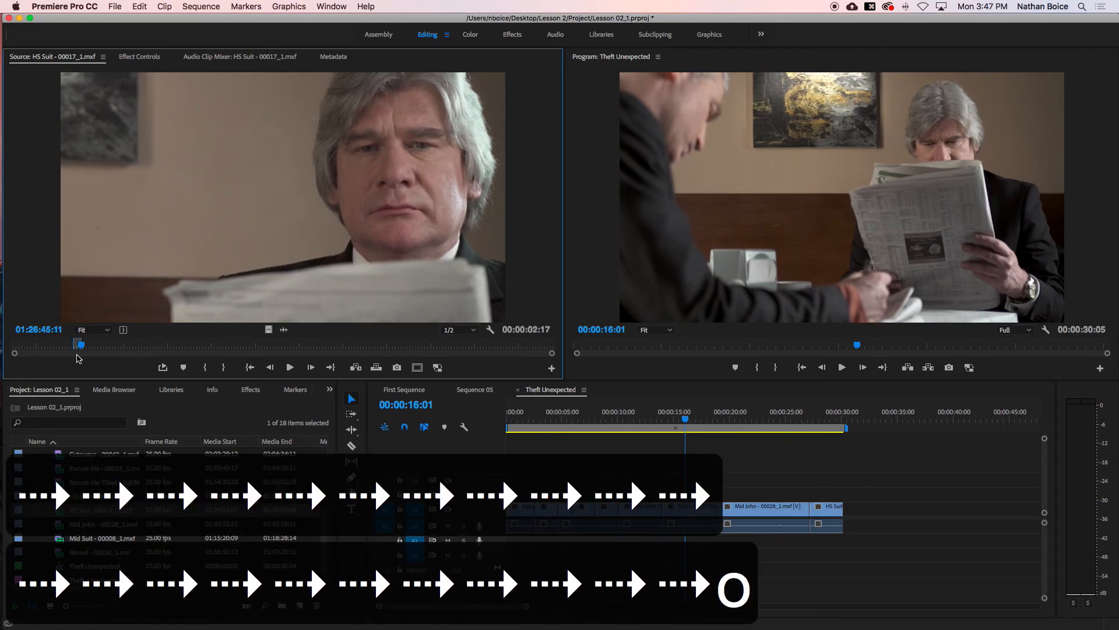
key(Left)
key(Left)
key(Left)
key(Left)
key(Left)
key(Left)
key(Left)
key(Left)
key(Left)
key(Left)
key(Left)
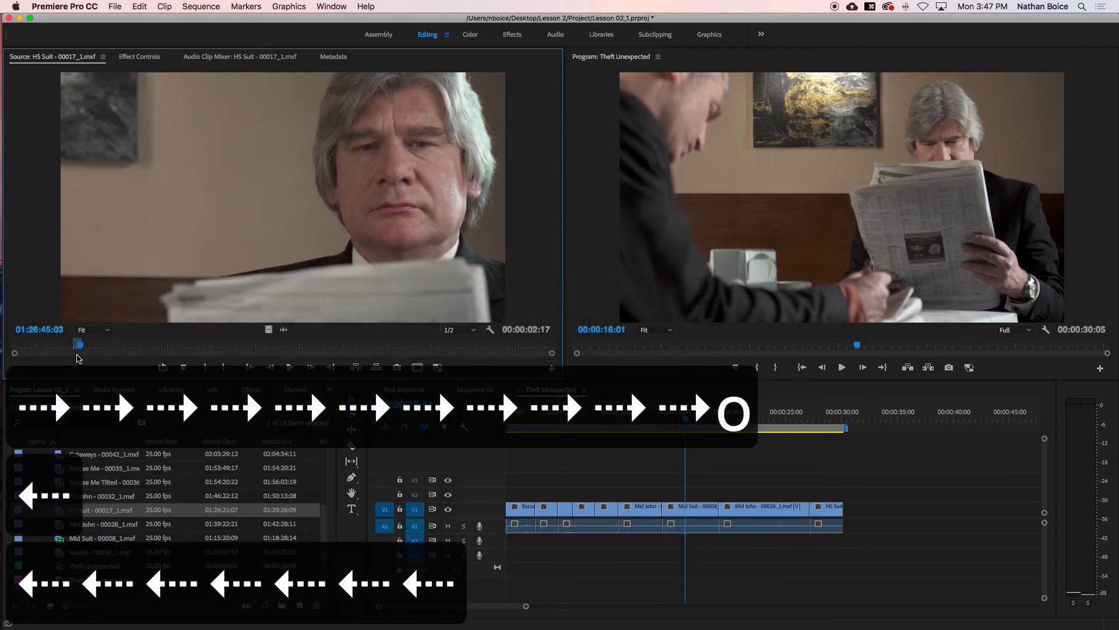
key(Left)
key(o)
key(Left)
key(Left)
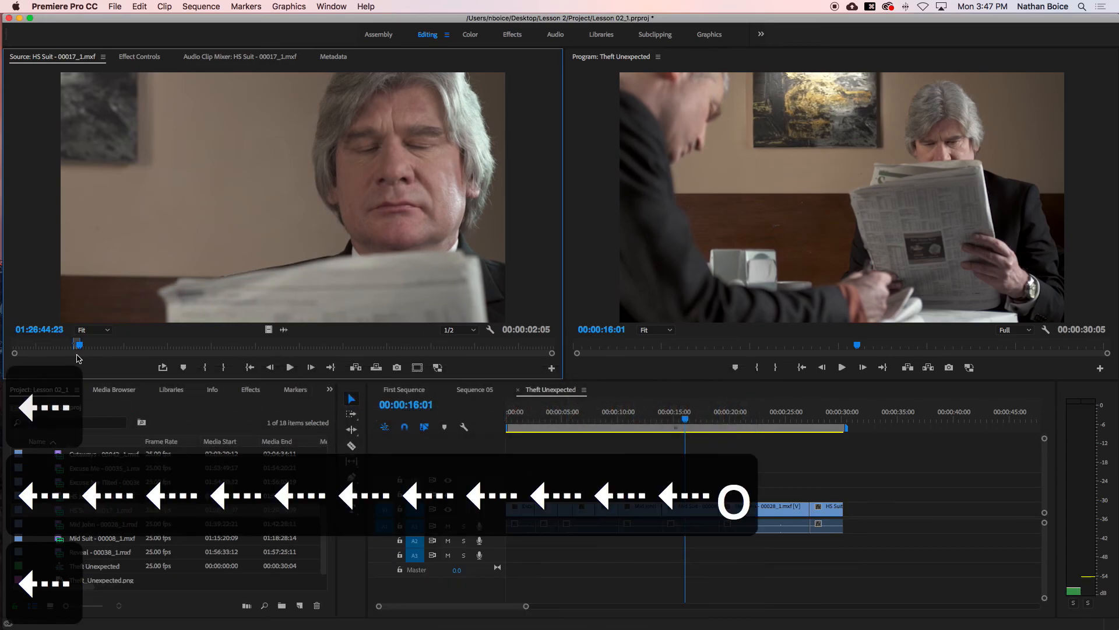
key(Left)
key(Left)
key(Left)
key(o)
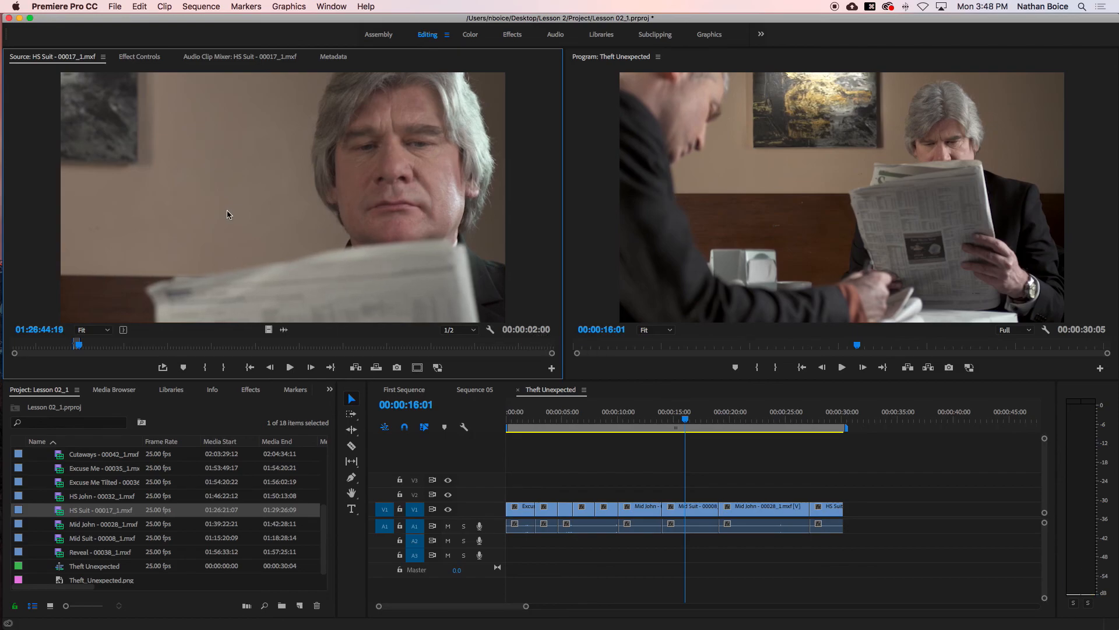
Insert the newly marked HS Suit portion into the Mid Suit clip at 00:00:16:01 of the sequence.
drag(218, 219, 818, 209)
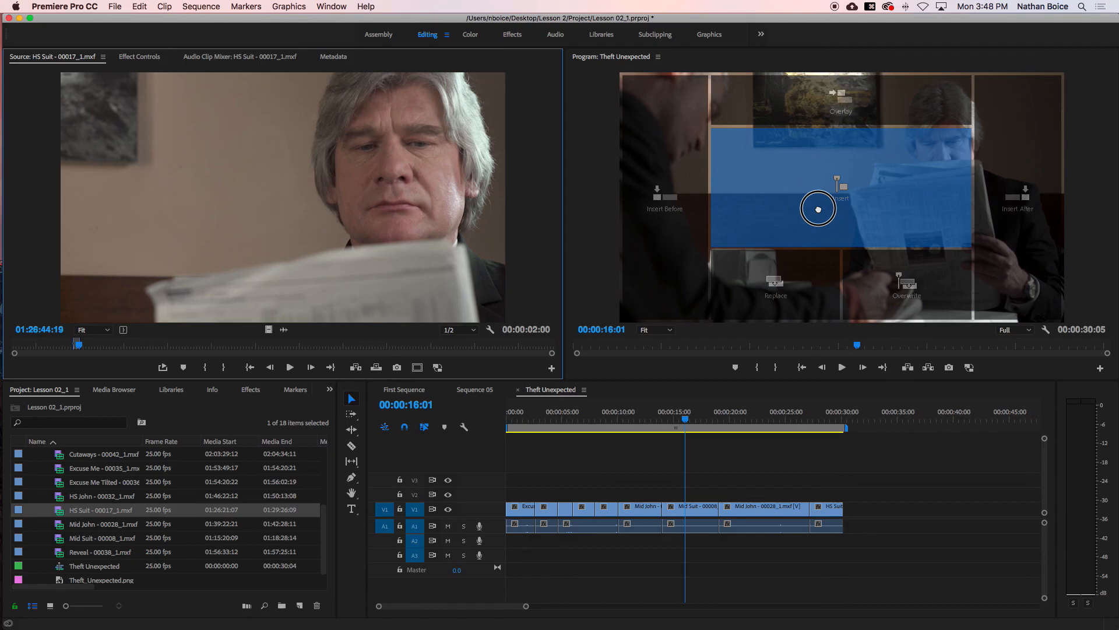
drag(818, 209, 818, 210)
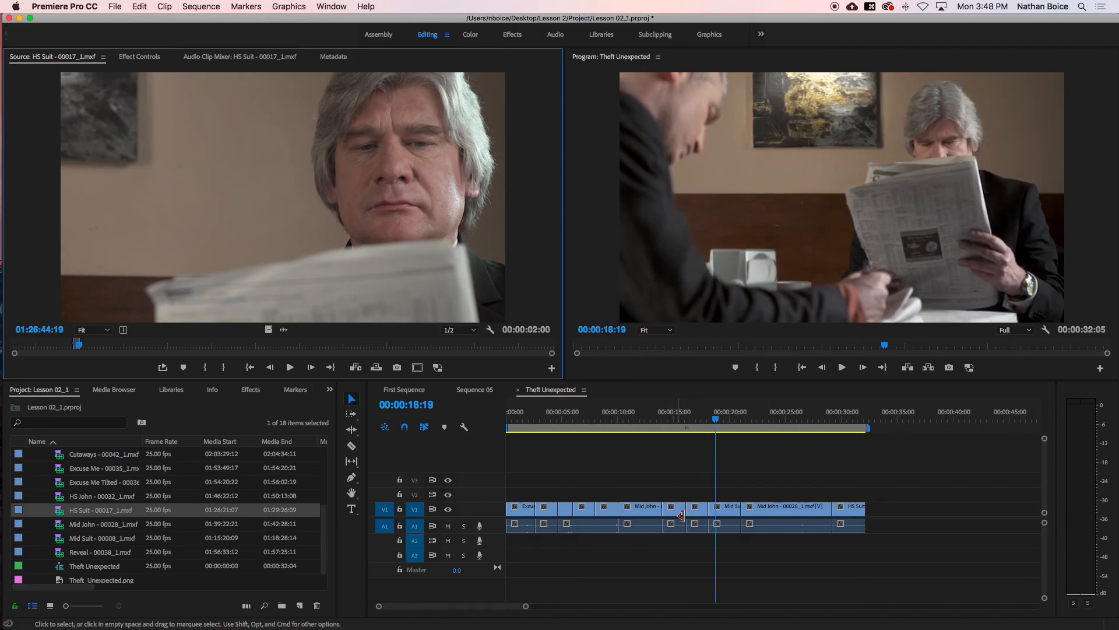
Play the sequence from about 00:00:14:00 to review the inserted HS Suit shot.
drag(716, 420, 668, 432)
key(space)
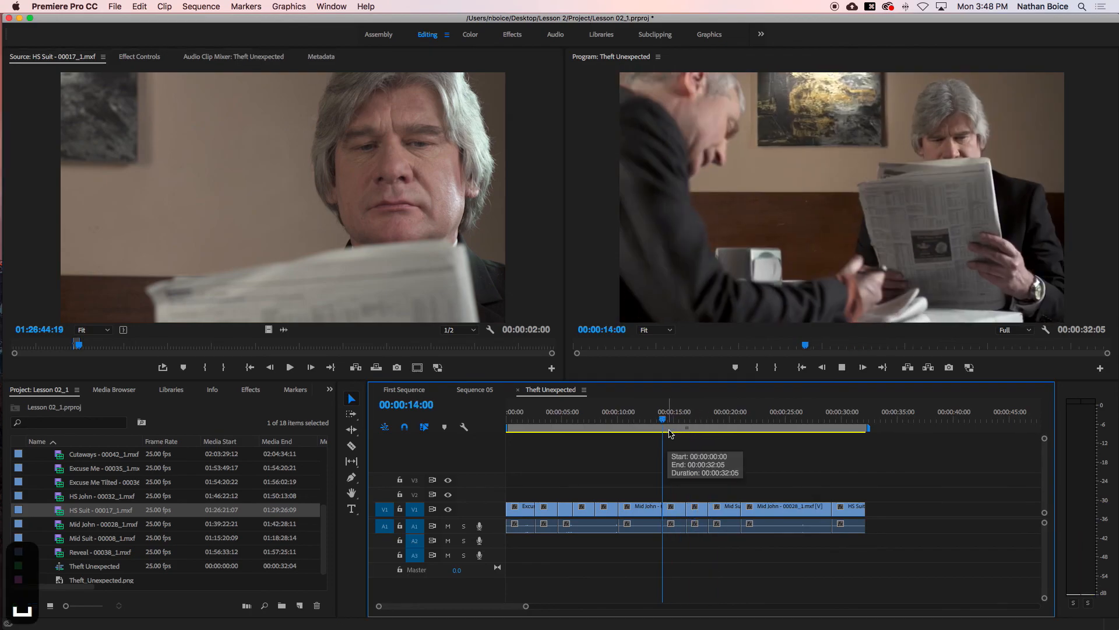